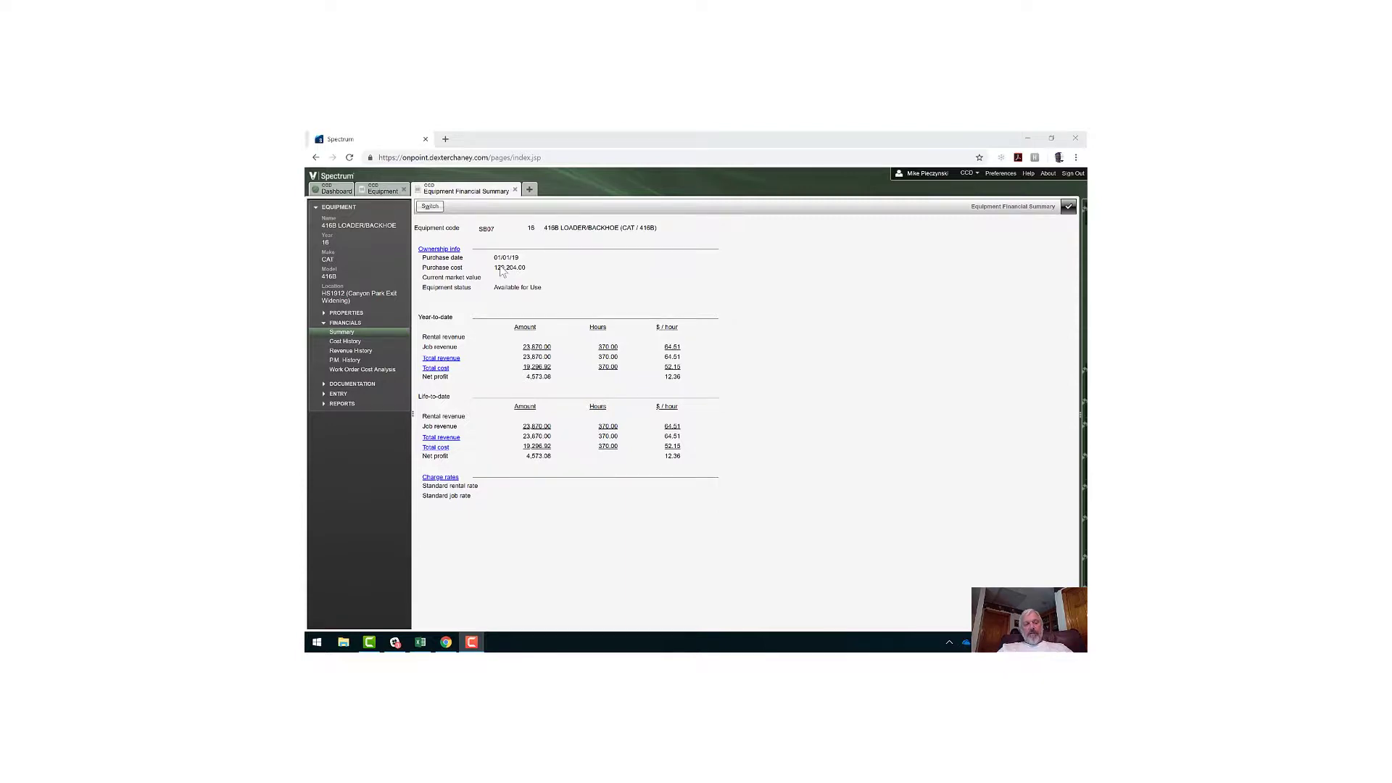
Step: Show the Meters page for the 416B loader/backhoe from its Properties pages
click(353, 314)
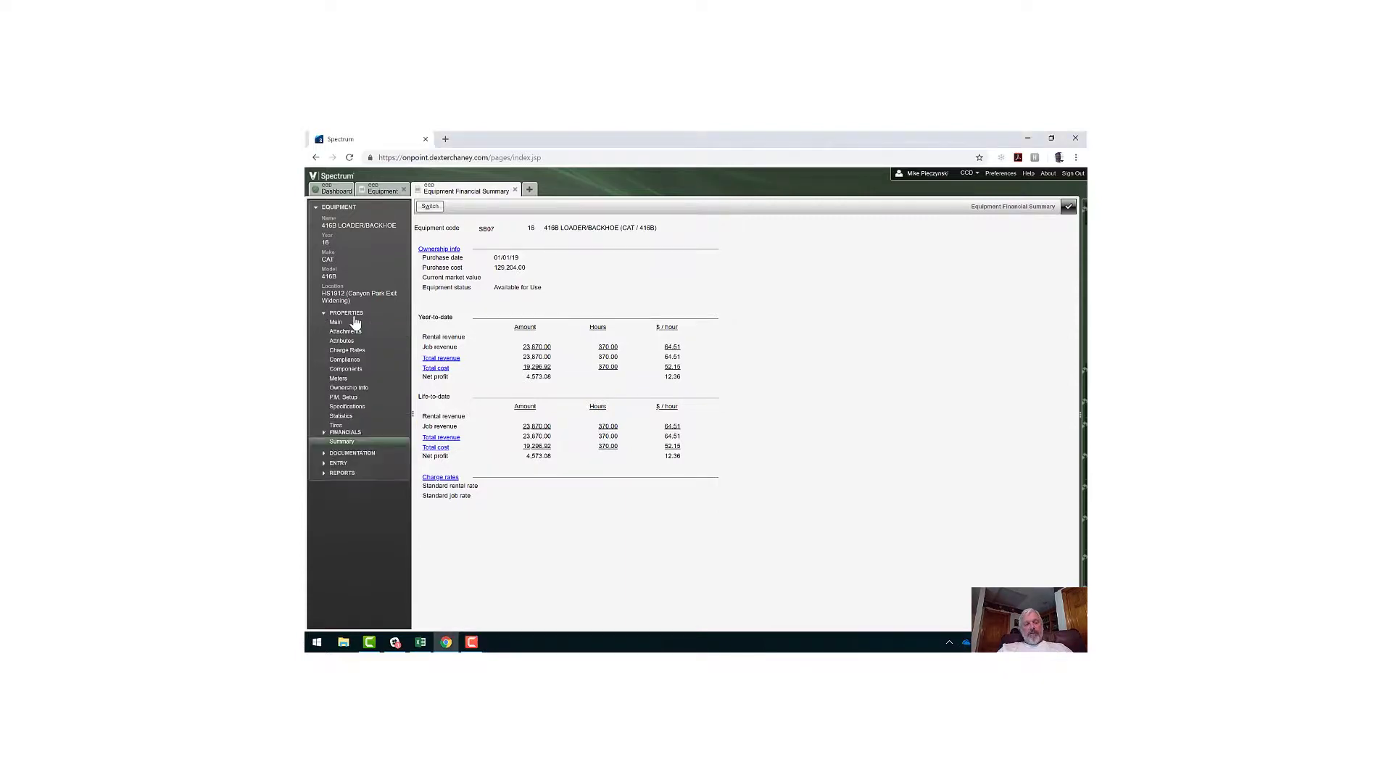
click(340, 379)
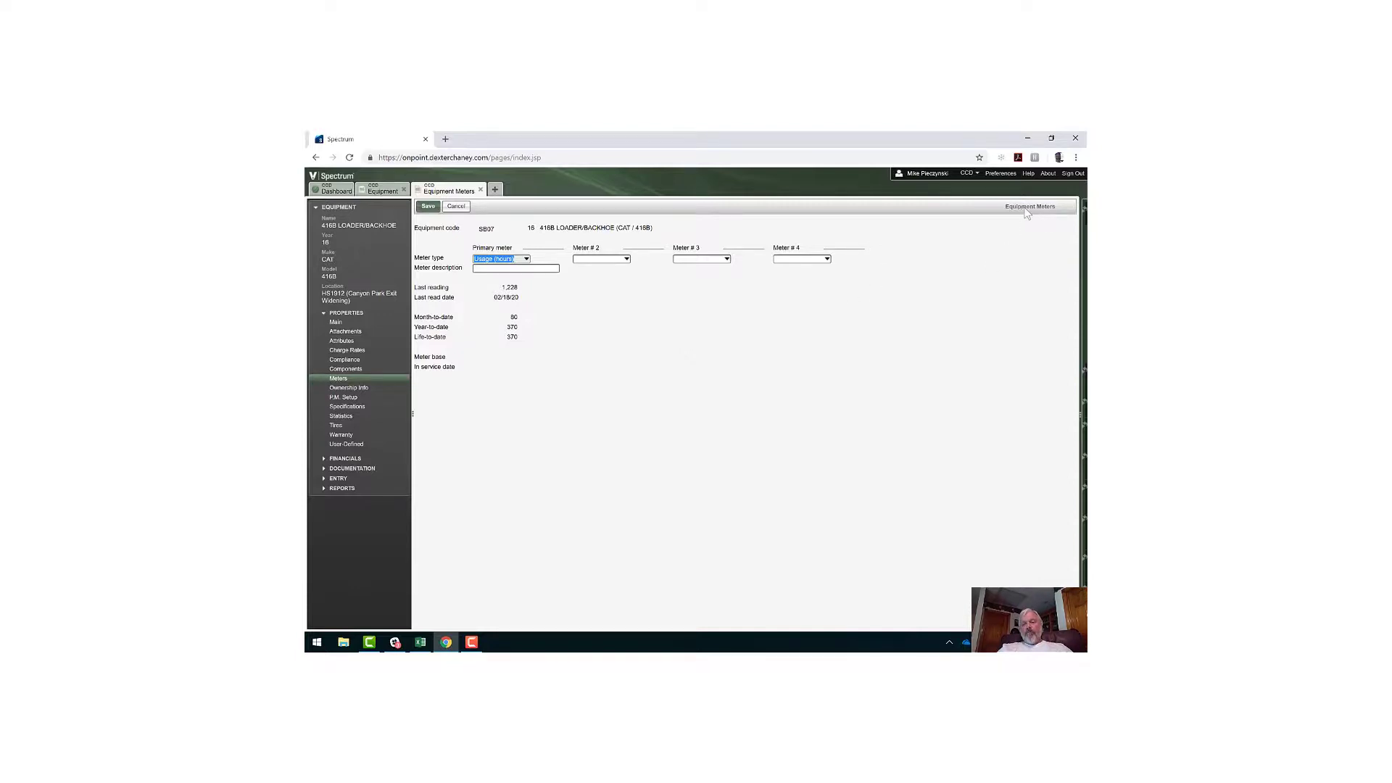
mouse_move(1030, 213)
Step: From a new Site Map tab, open Info-Link's Function/Table Cross-Reference Report
click(494, 191)
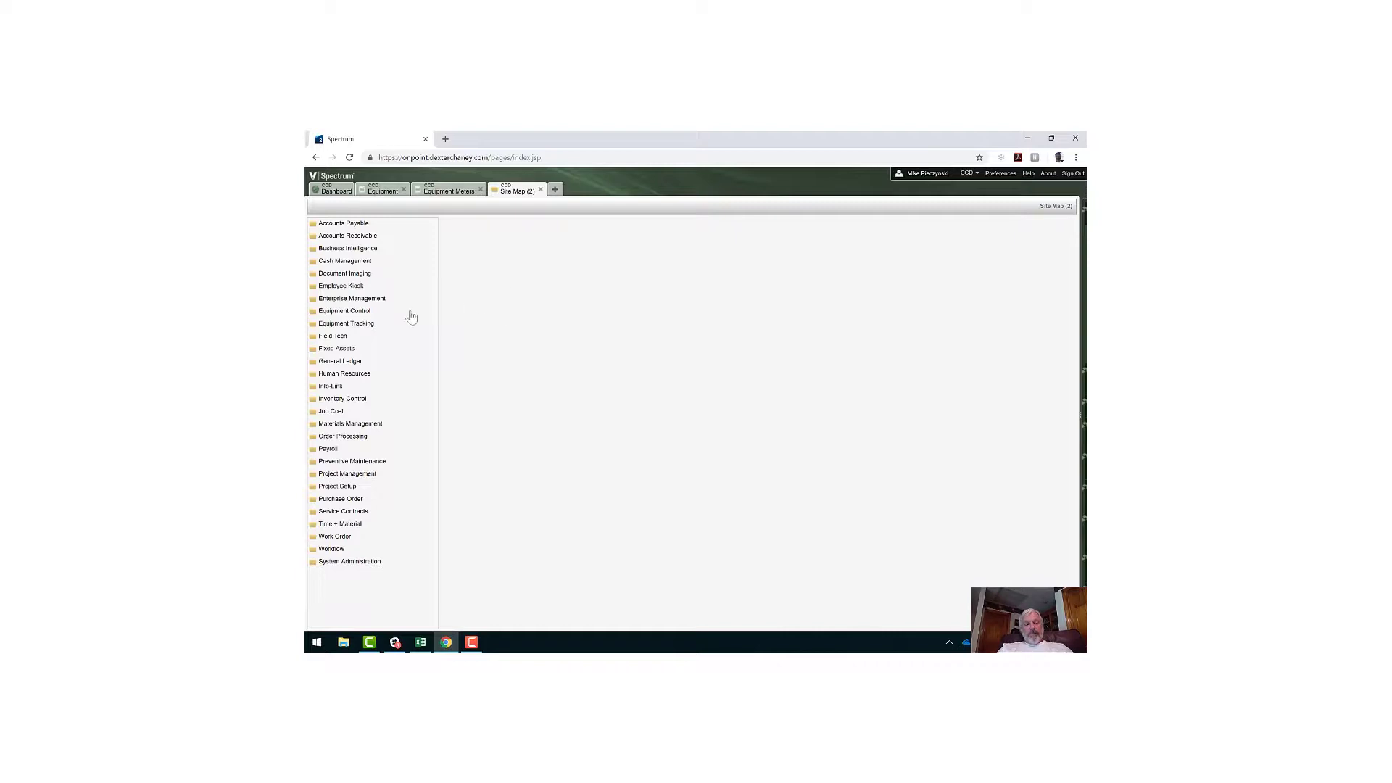
click(335, 390)
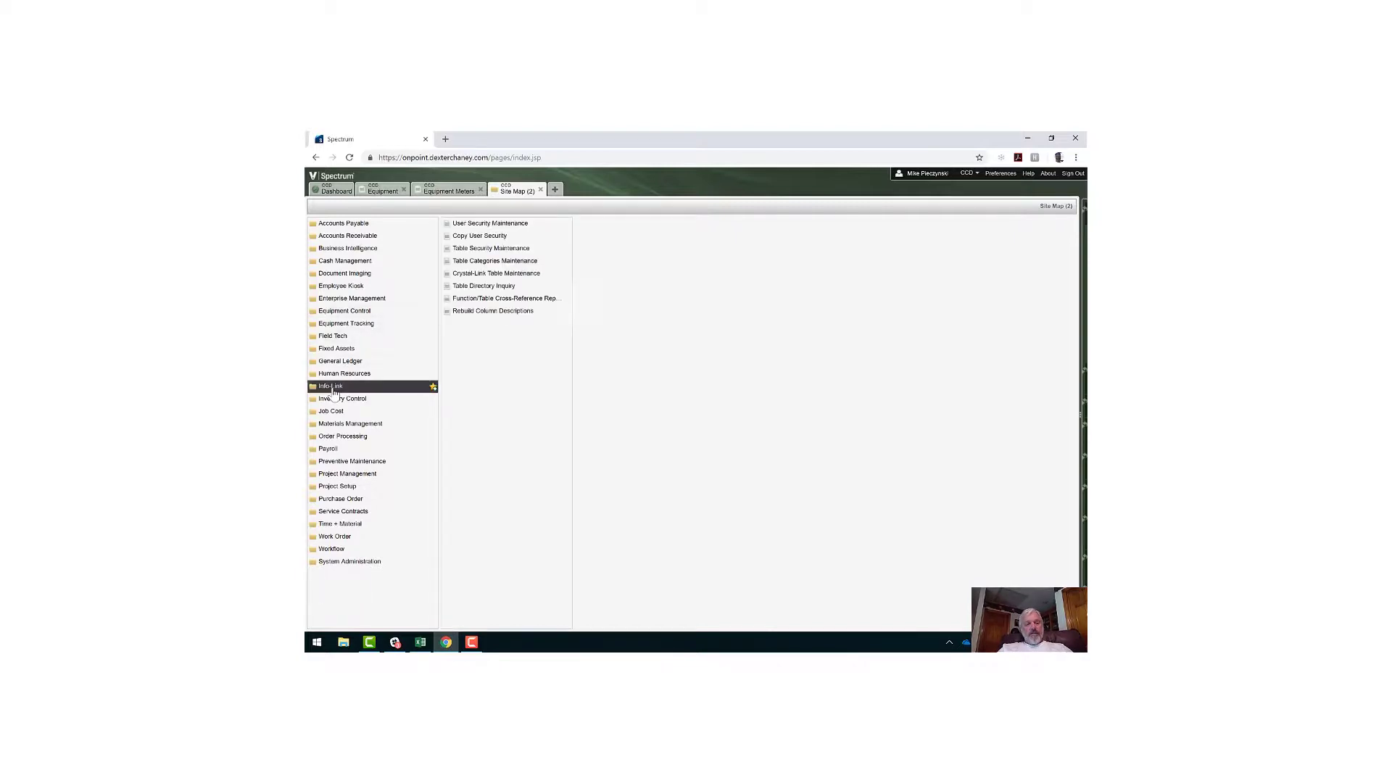
click(497, 302)
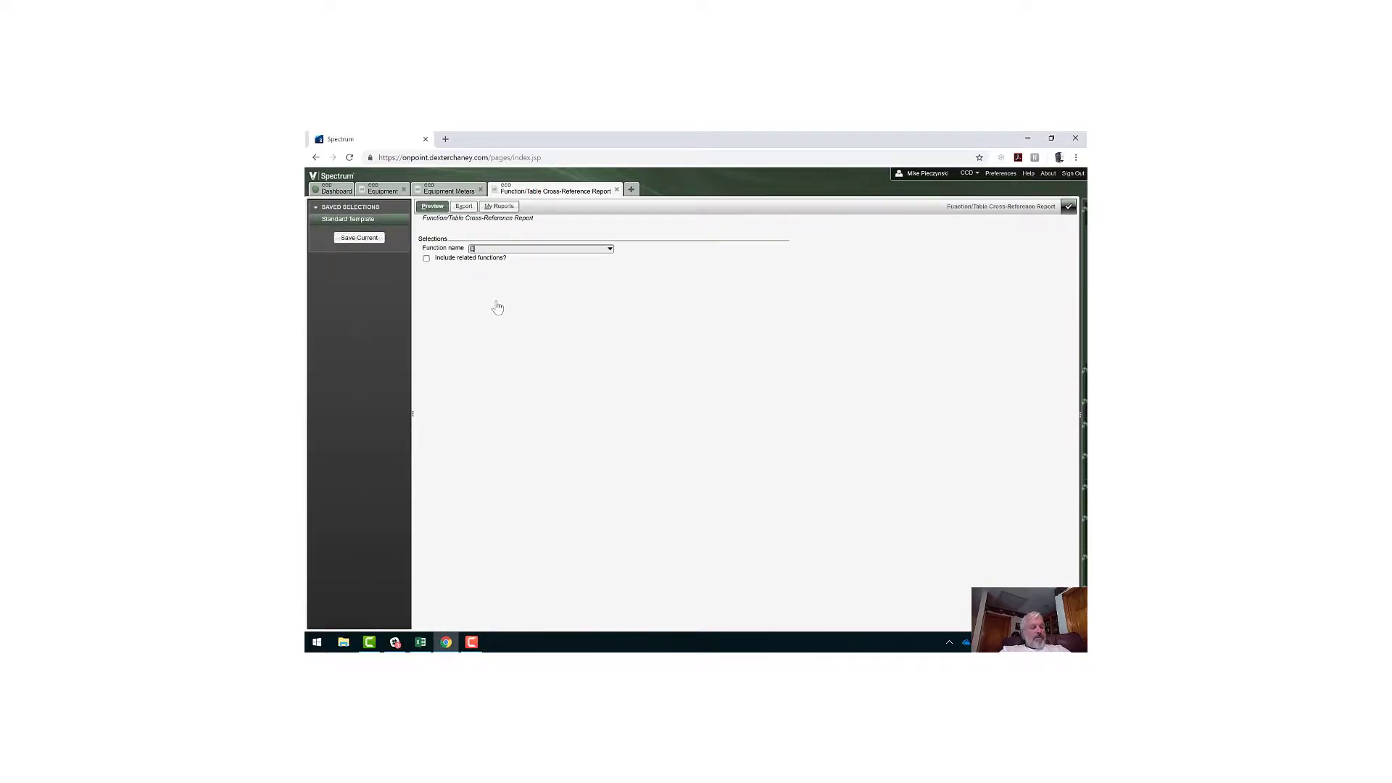
Step: Preview and enlarge the cross-reference report for function EC.EQP_METERS, then close the preview
text(C)
text(.EOP)
text(_METERS)
click(437, 209)
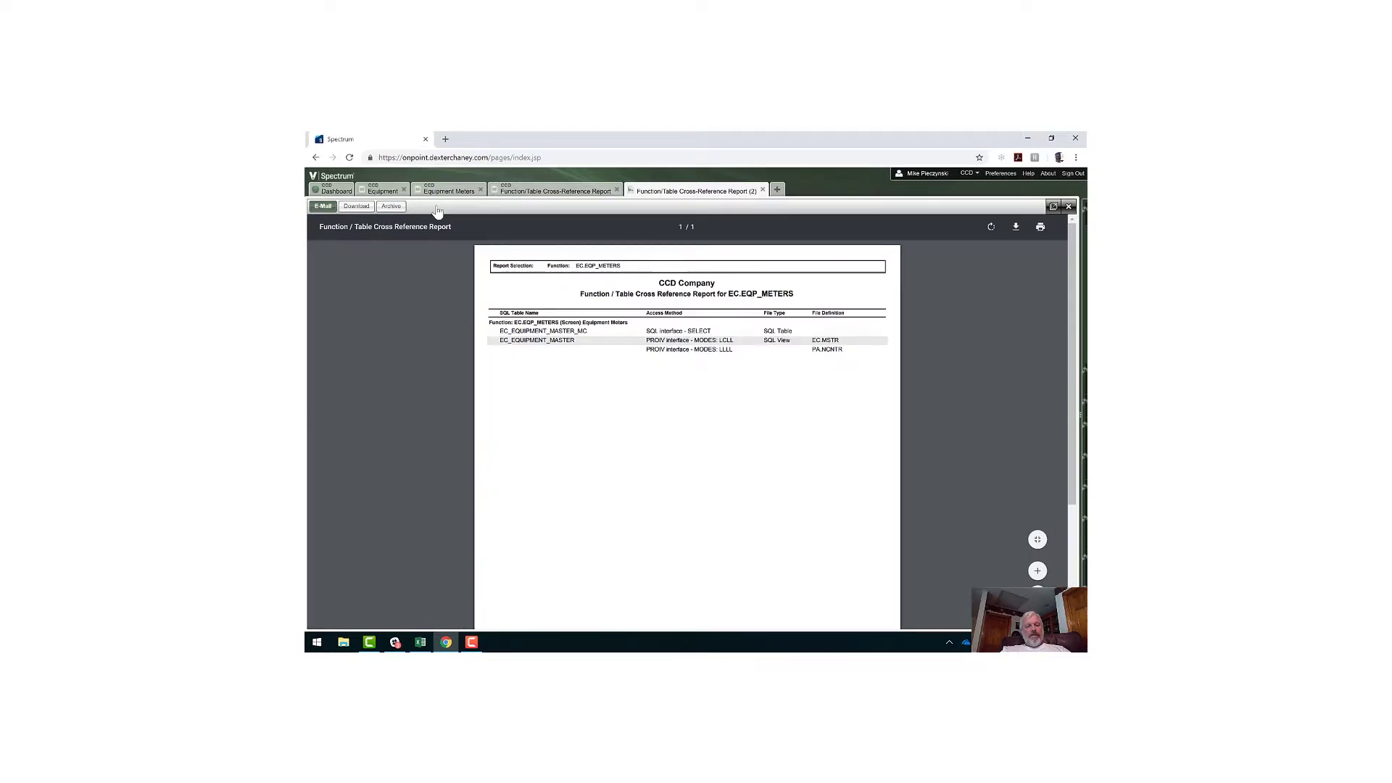
click(1037, 572)
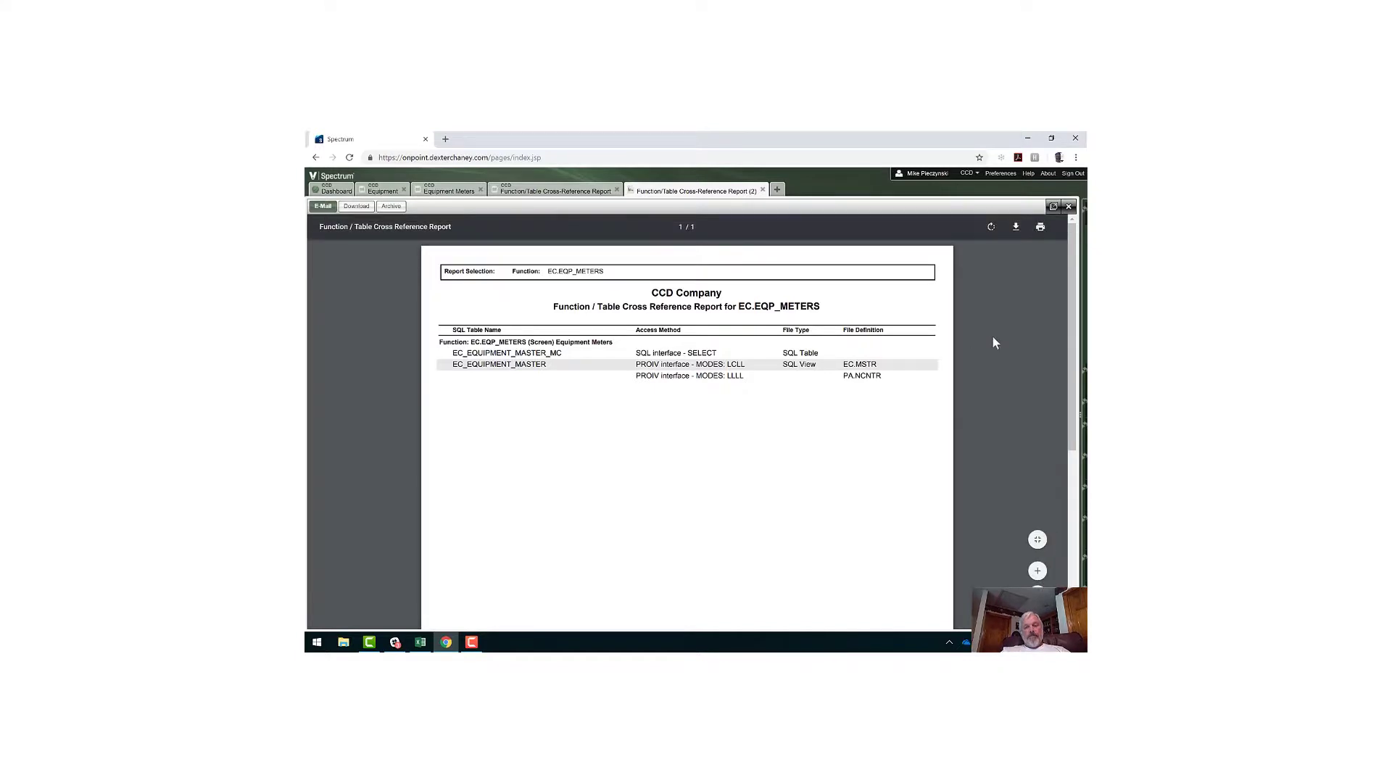
click(1068, 207)
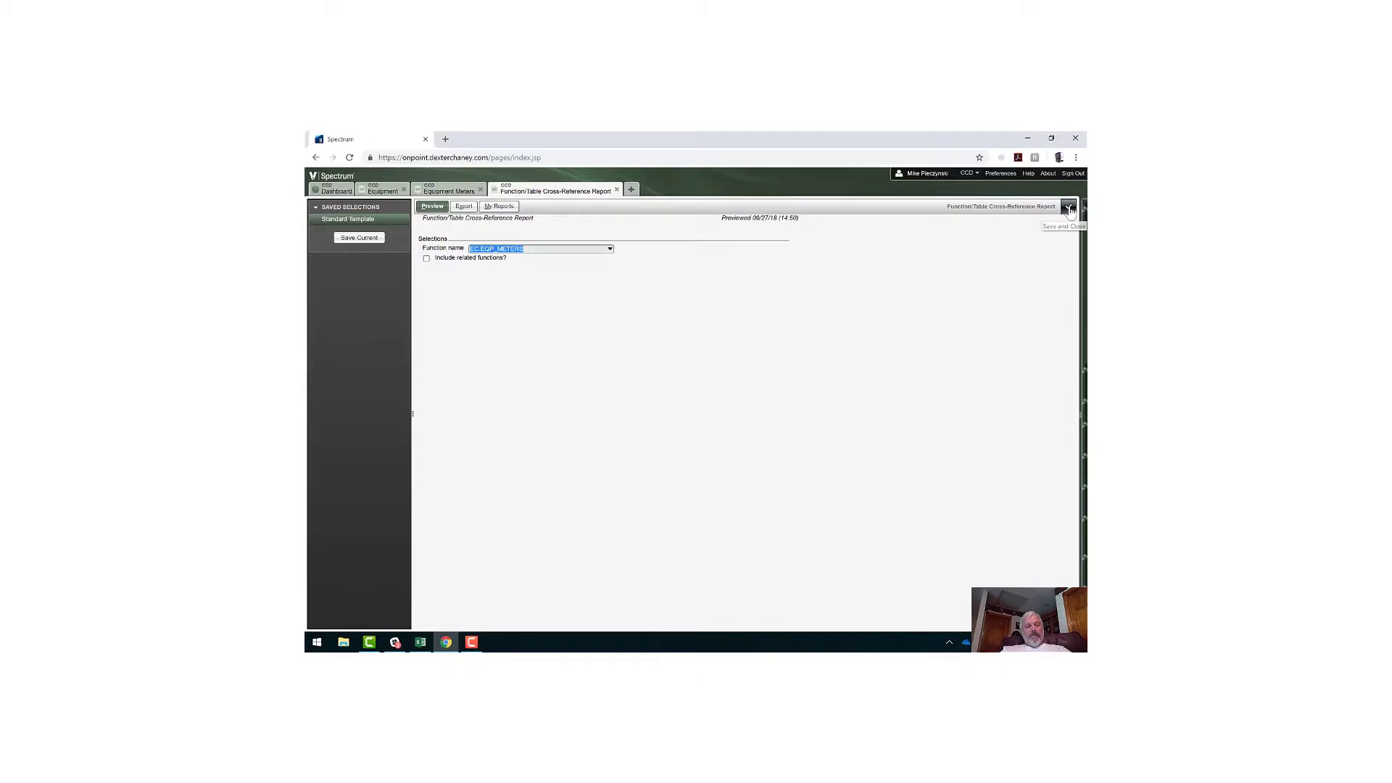
Step: In Table Directory Inquiry, search module EC for EC_EQUIPMENT_MASTER_MC and select the table
click(1069, 209)
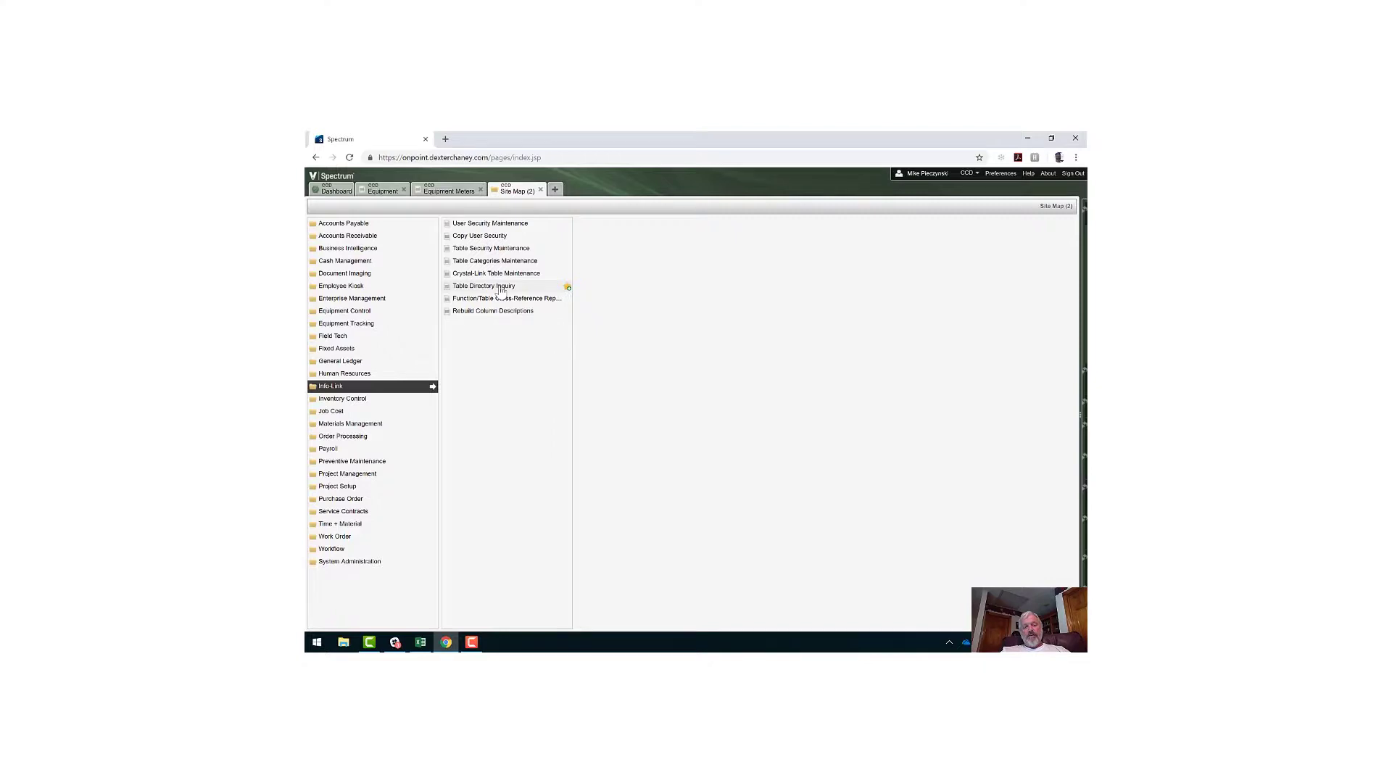
click(501, 289)
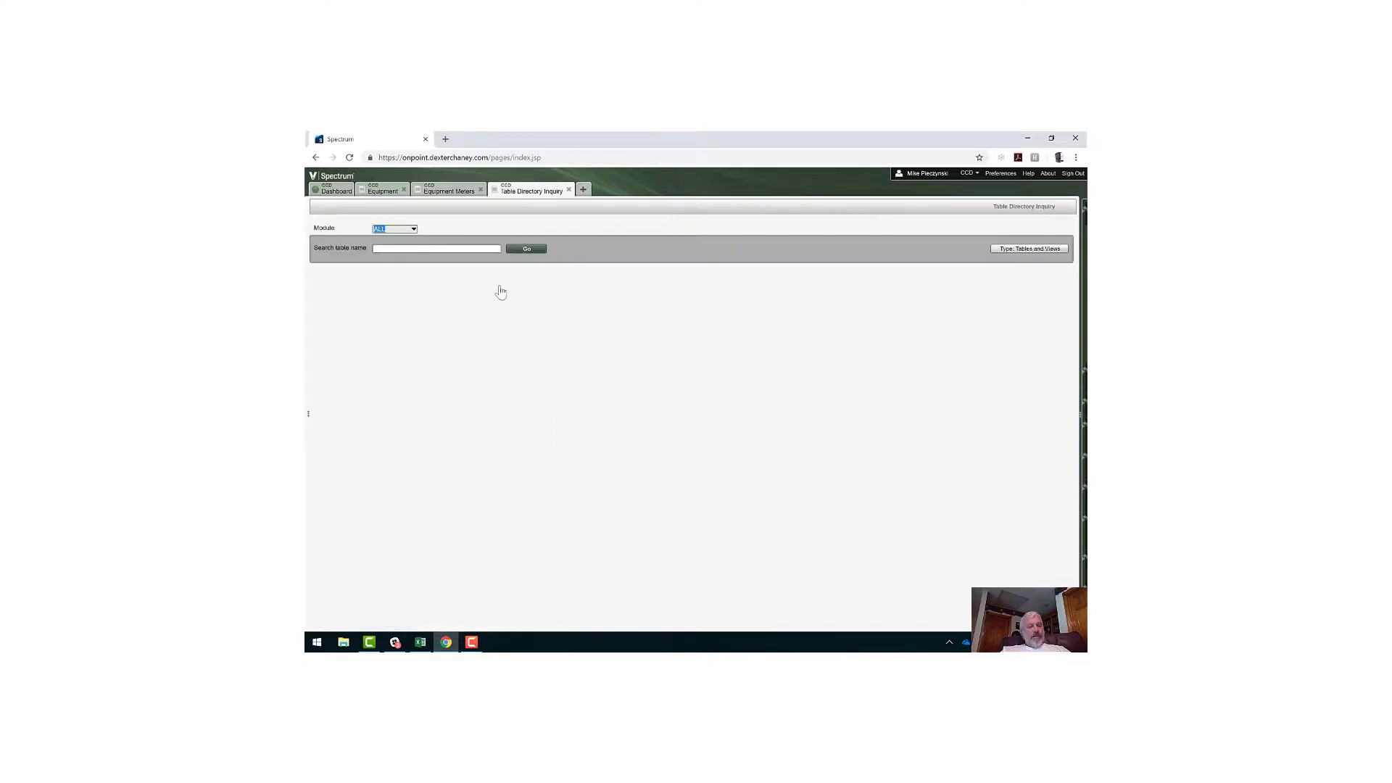
click(414, 230)
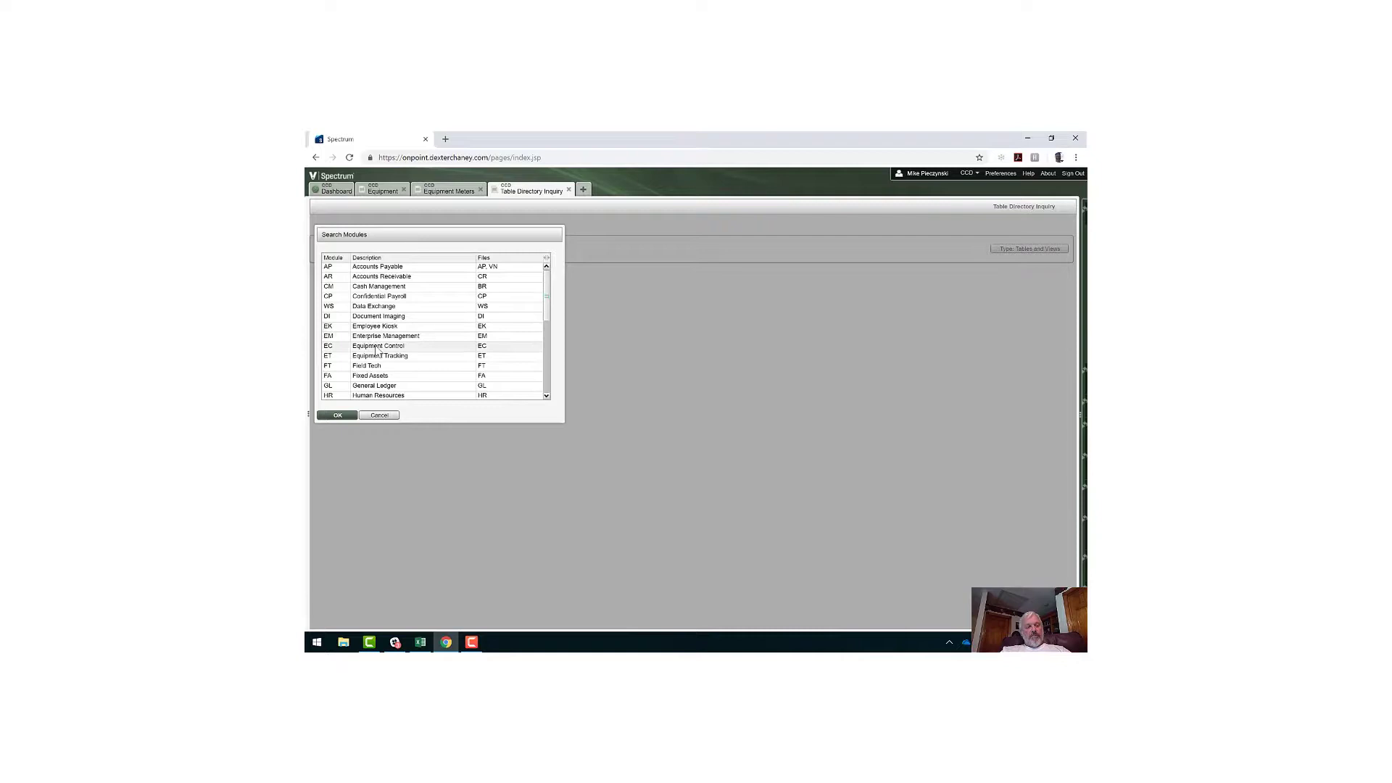
double_click(376, 347)
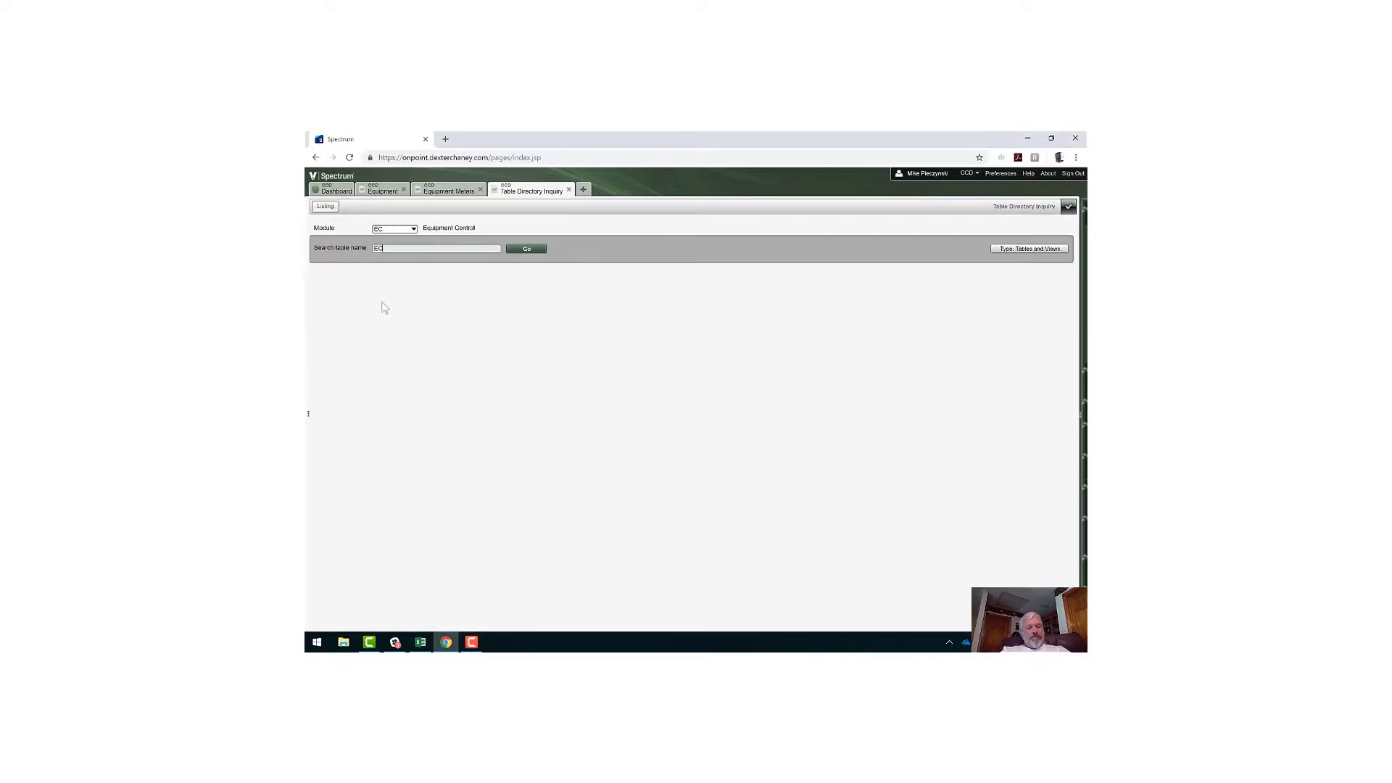
text(EC_EQUIPMENT_MASTER_MC)
click(527, 254)
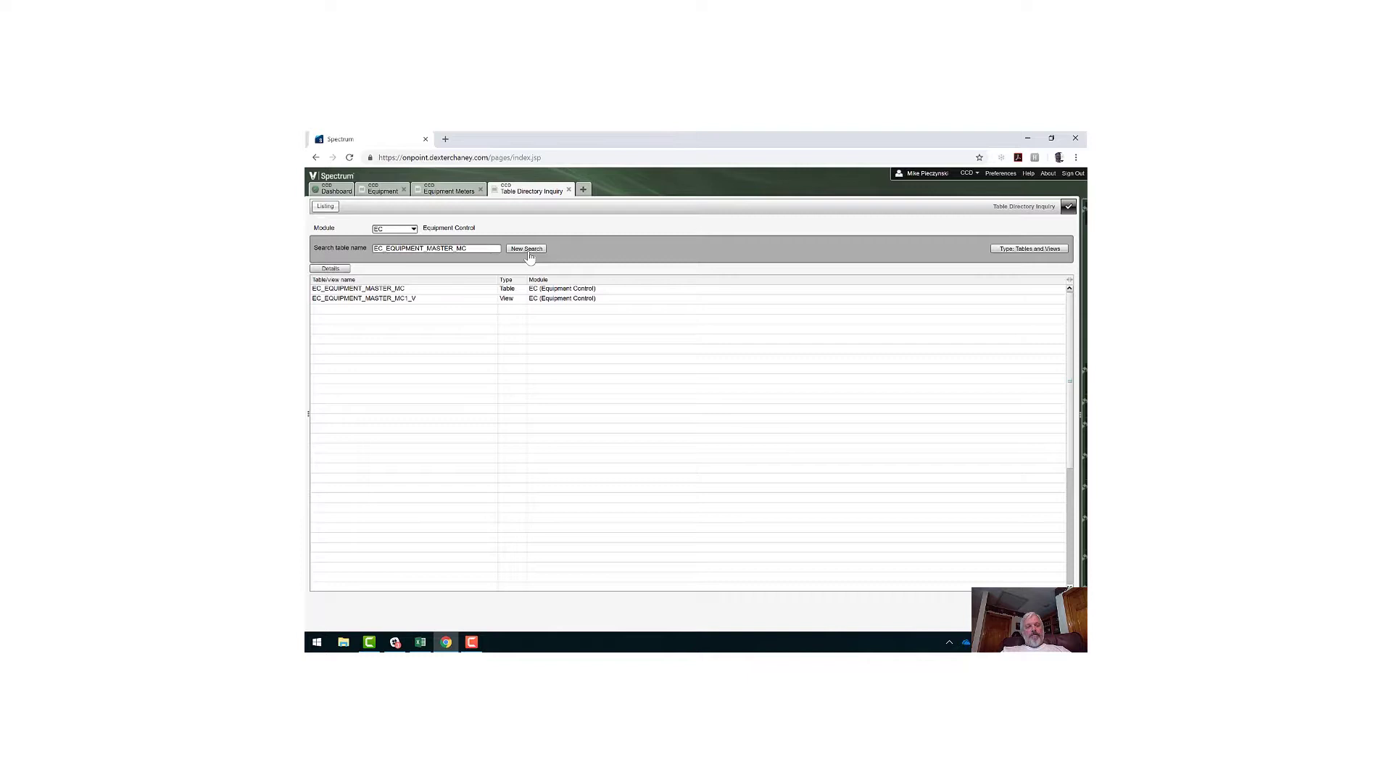
click(471, 289)
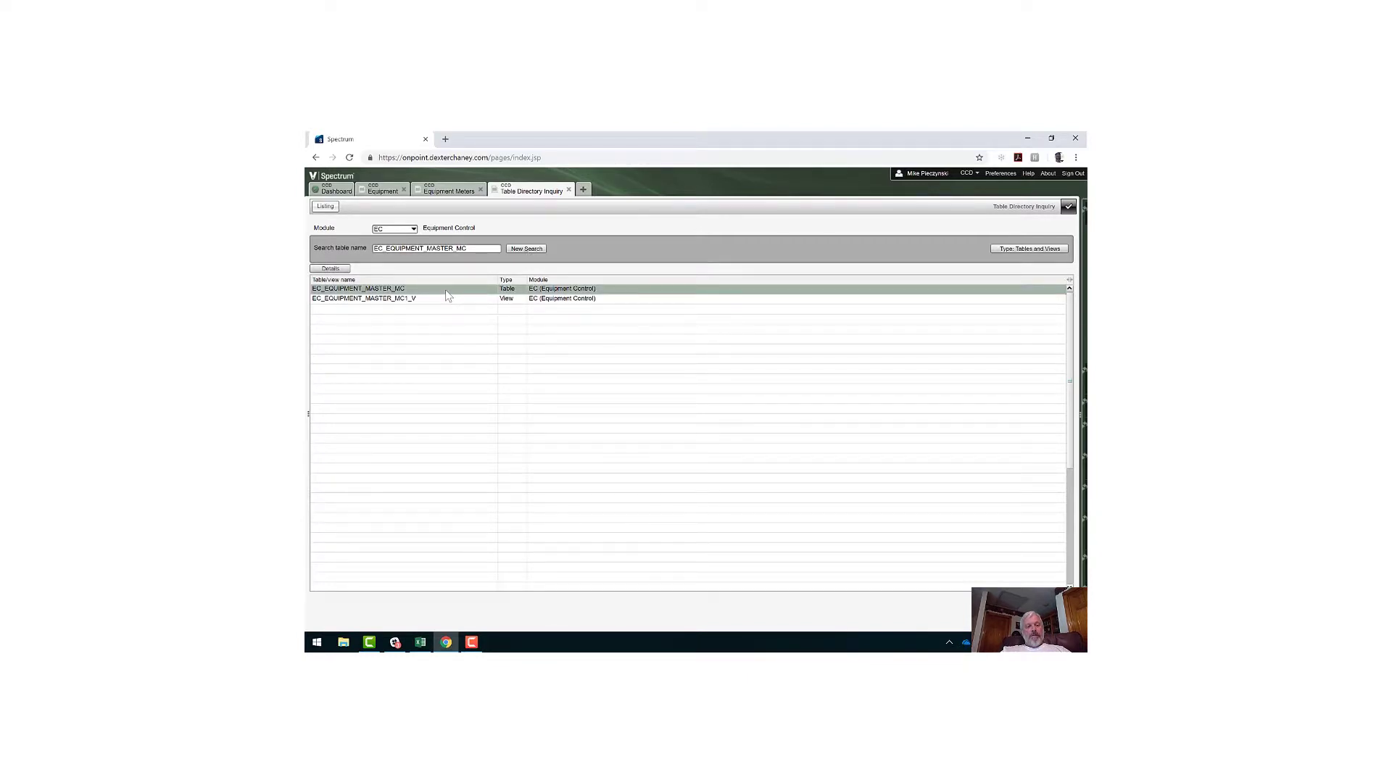
Step: Search the EC_EQUIPMENT_MASTER_MC column list for METERS, then cancel the search
double_click(445, 290)
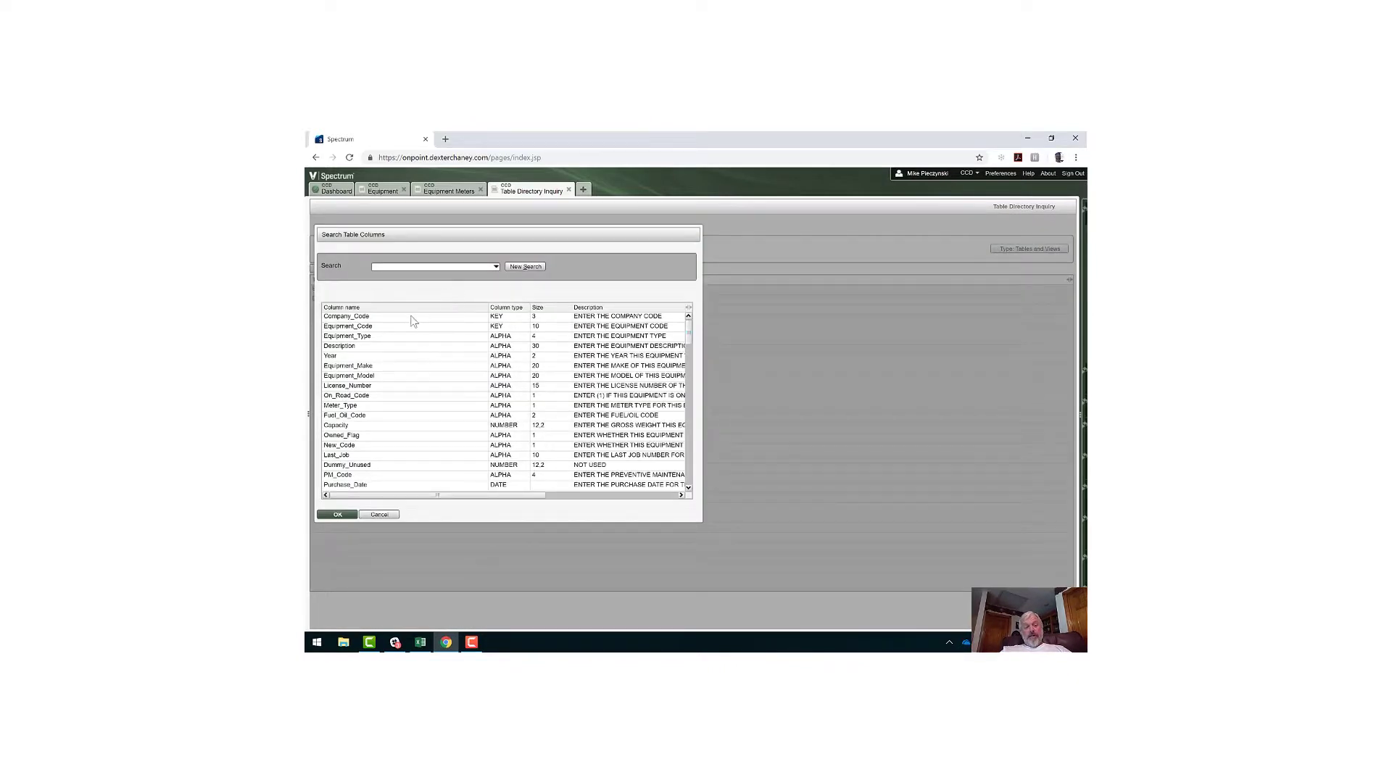
click(542, 496)
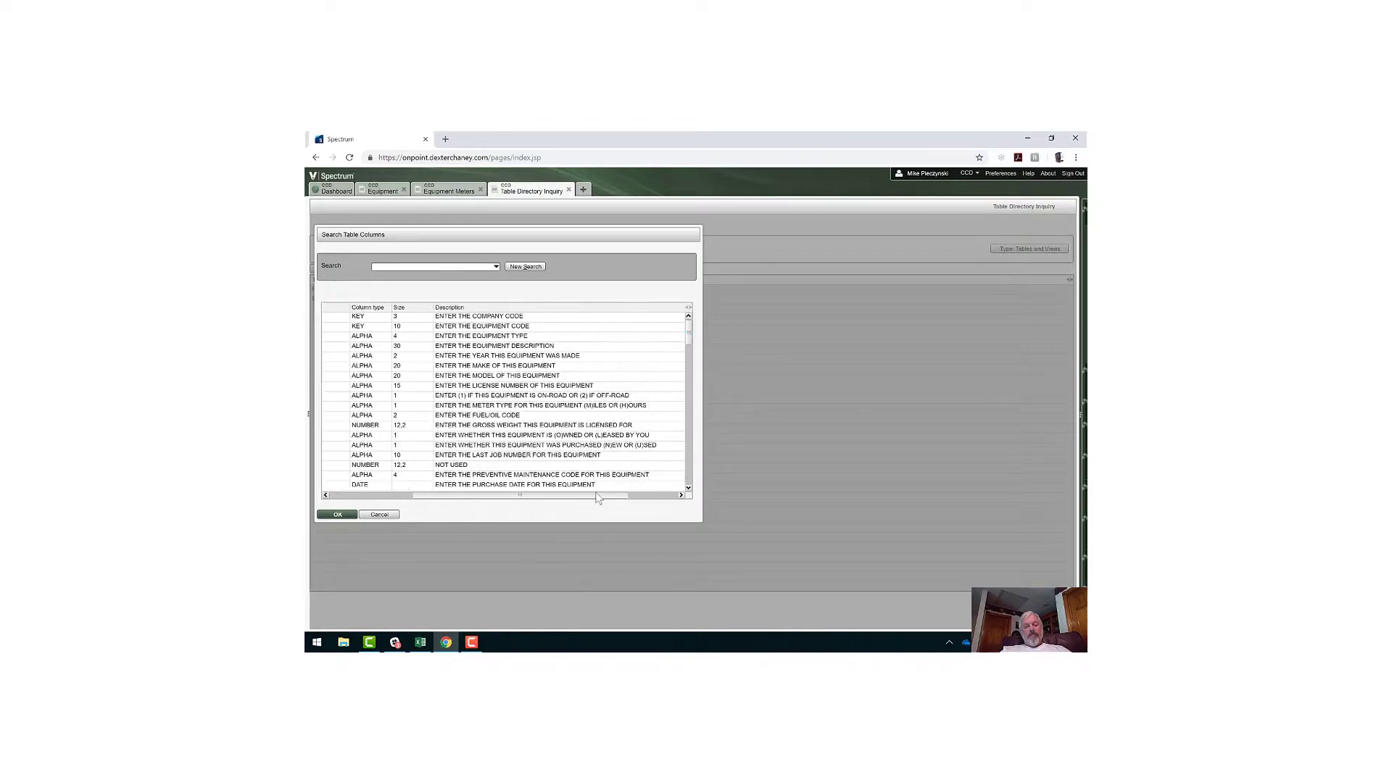
click(569, 495)
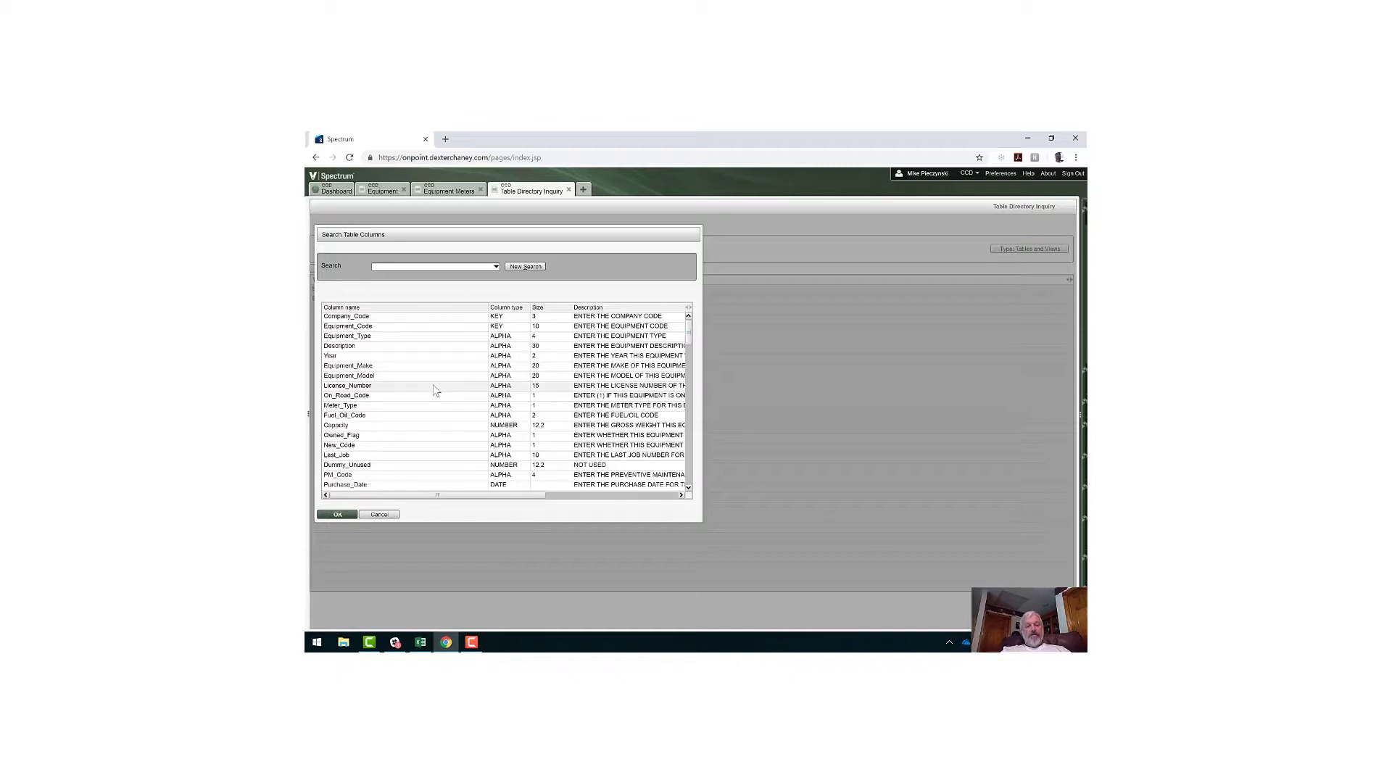
click(390, 267)
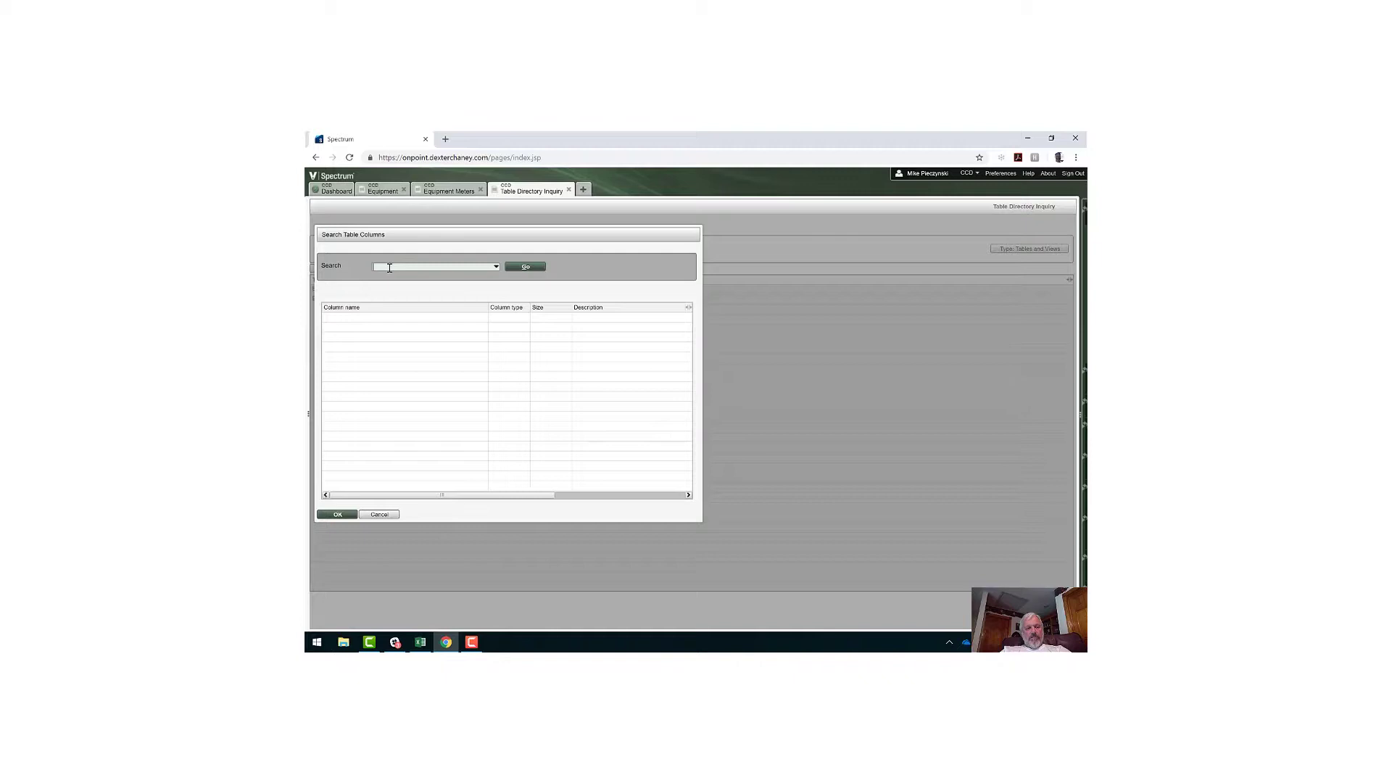
text(METERS)
key(Return)
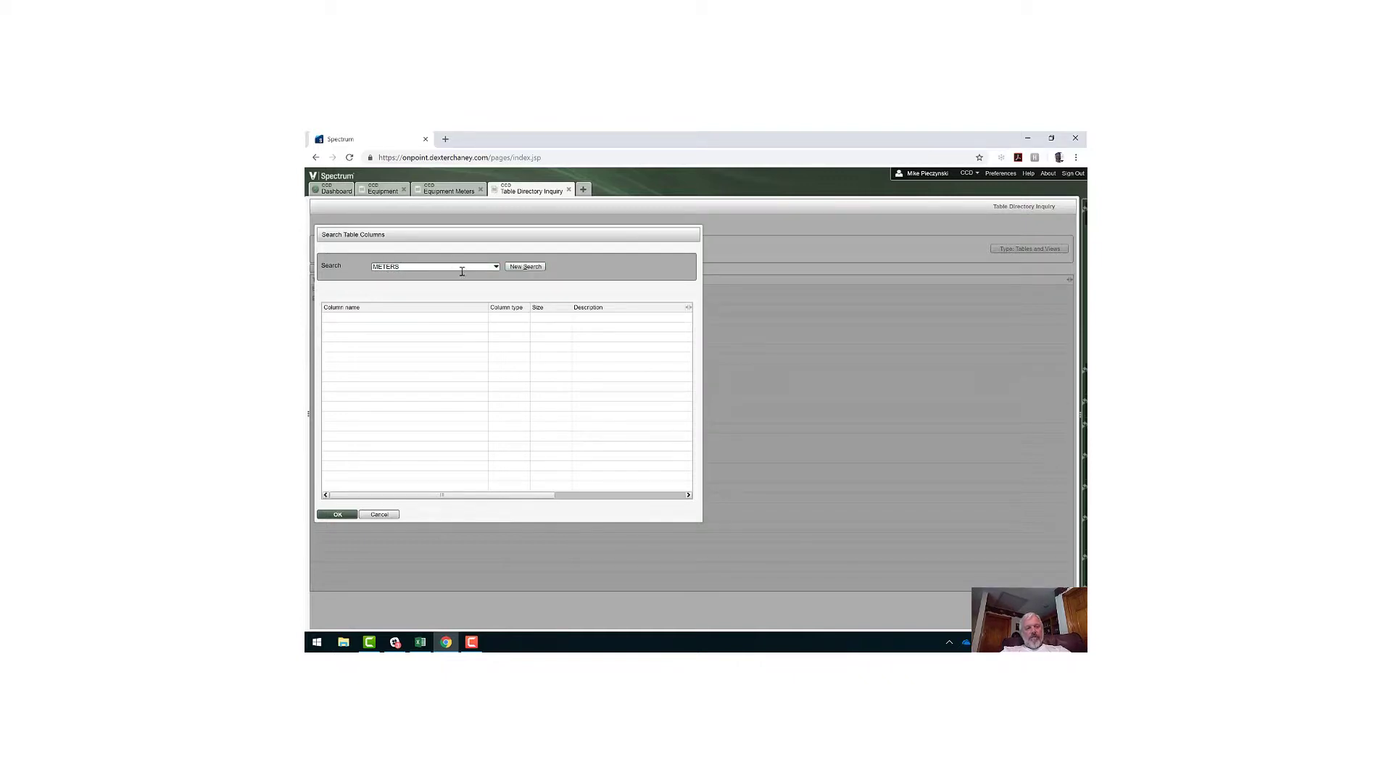
key(Return)
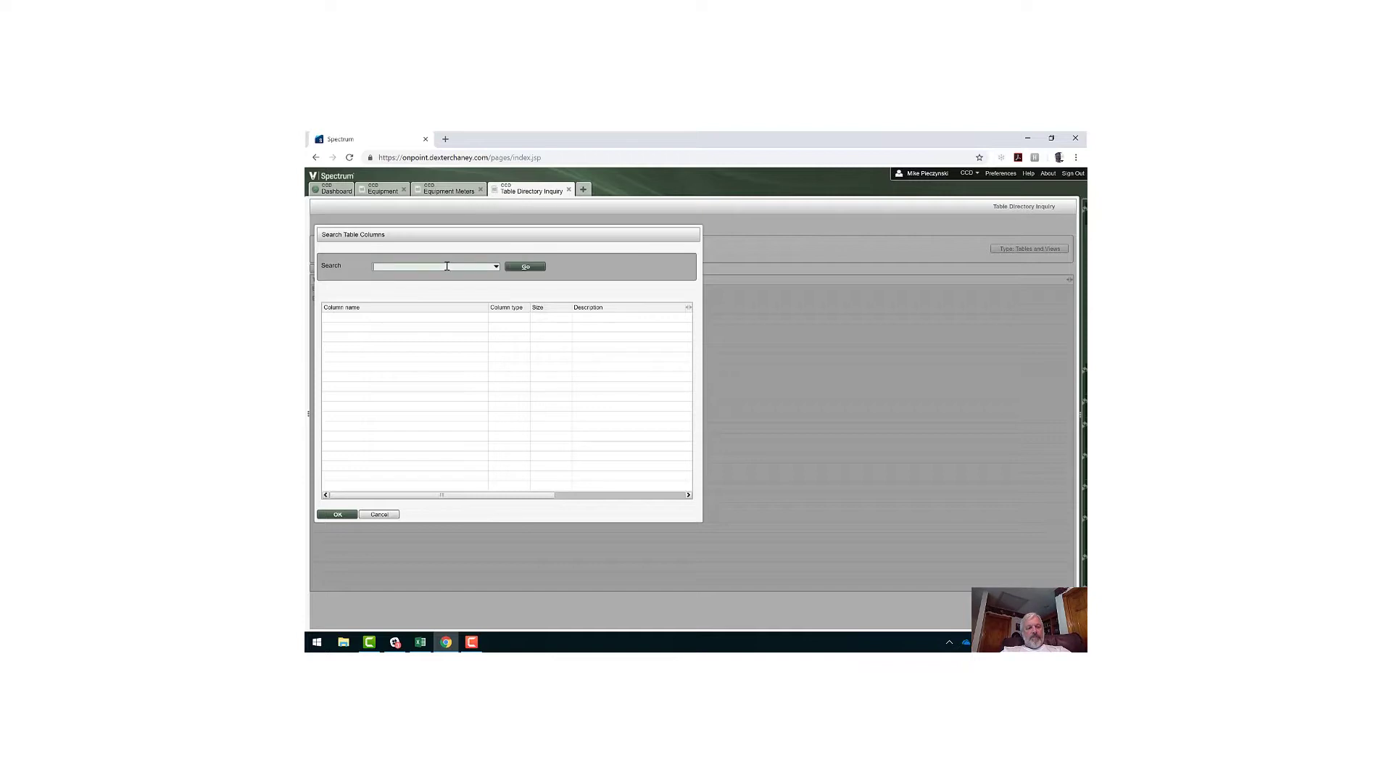
click(390, 516)
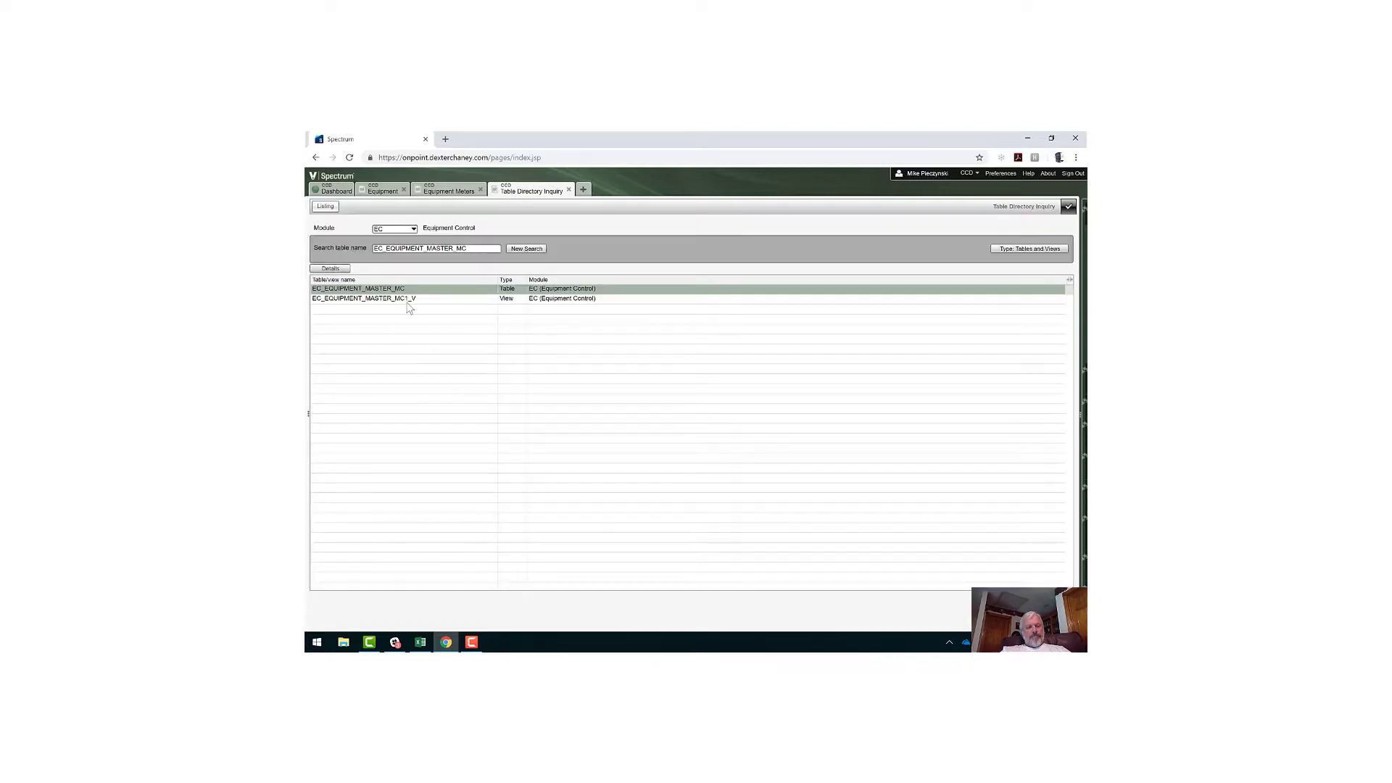
Step: Search the table's columns for METER, then close the search and the Table Directory Inquiry
click(405, 289)
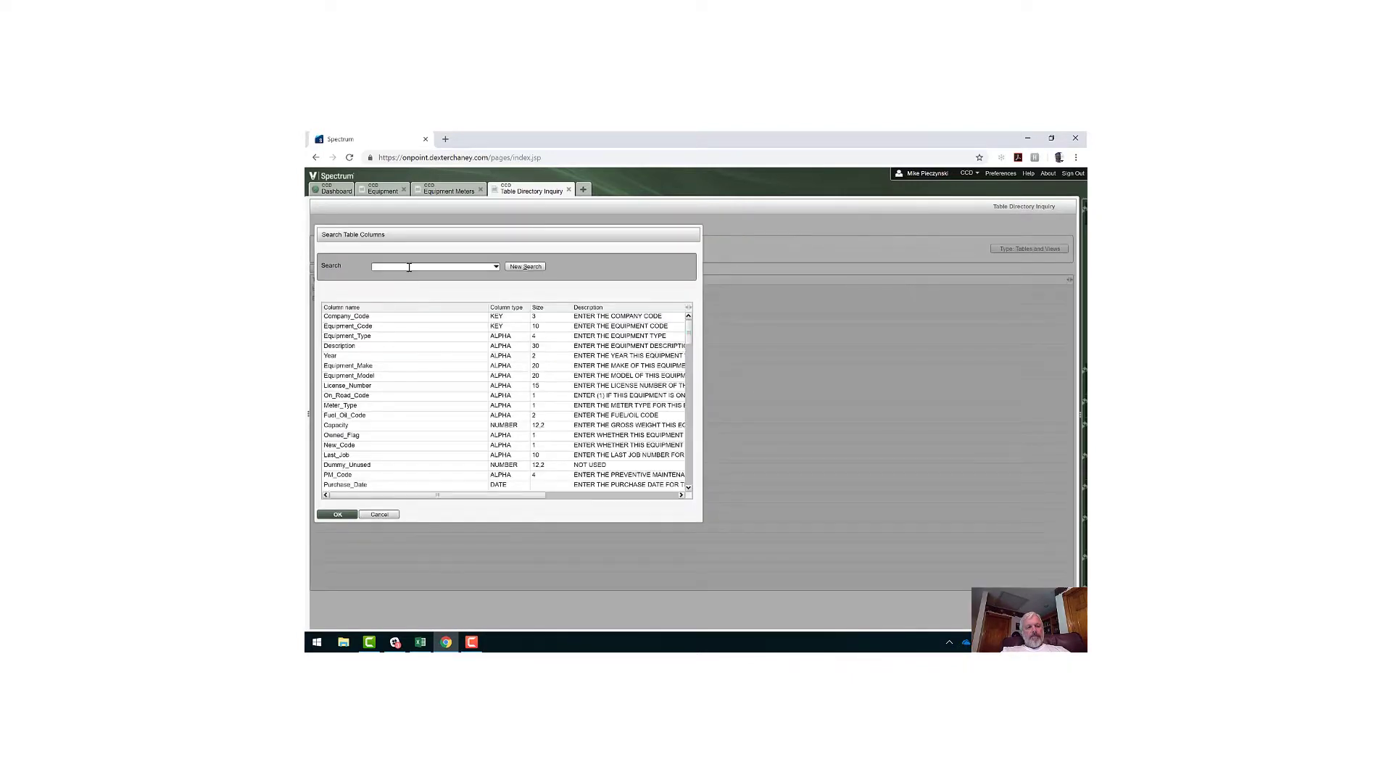
click(410, 266)
text(METER)
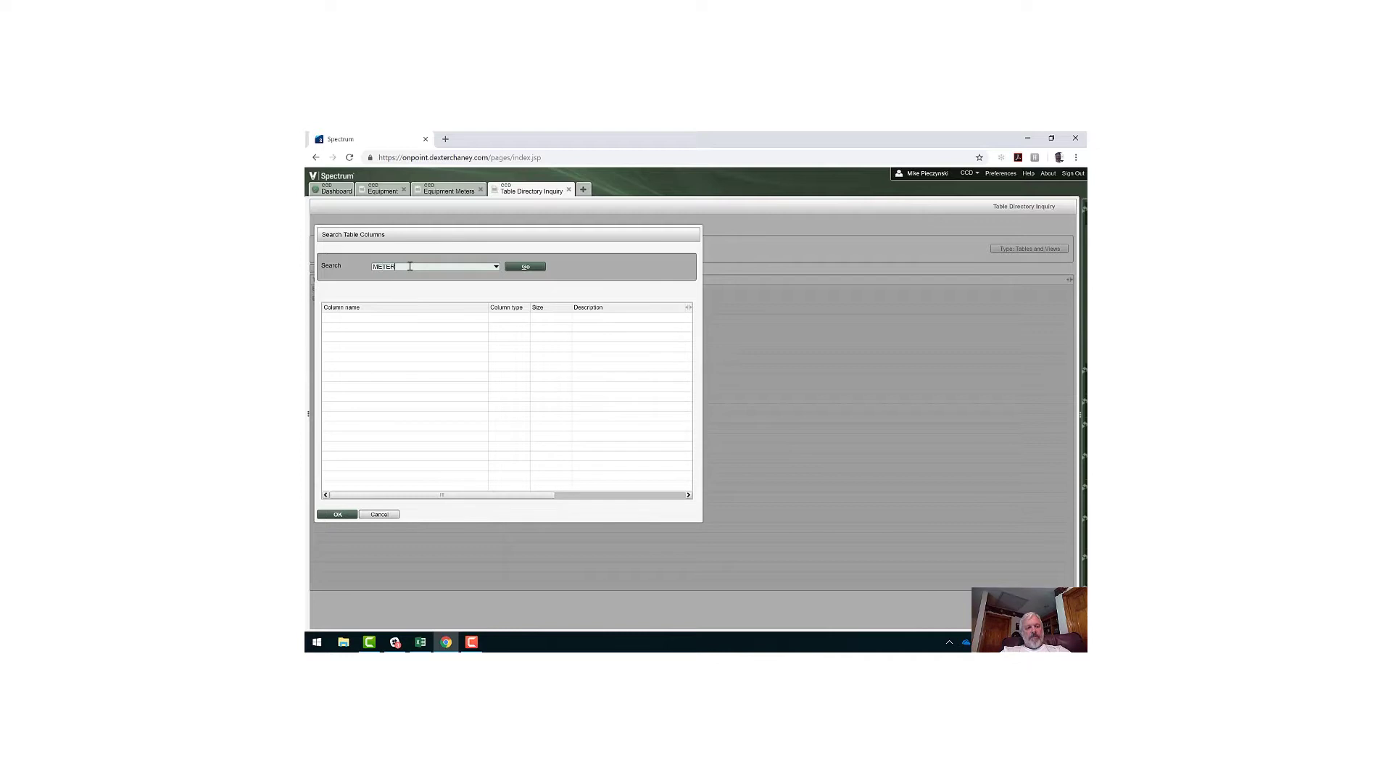
key(Return)
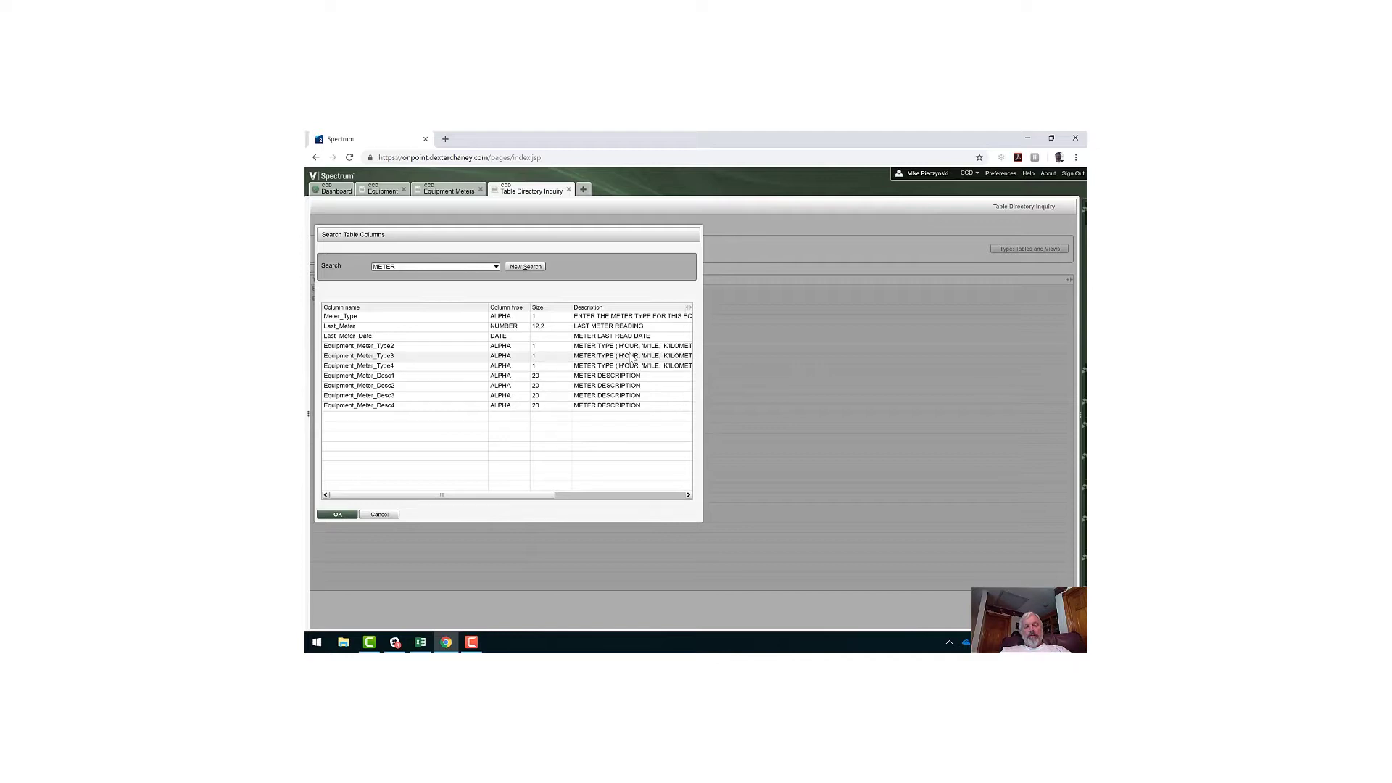
click(380, 515)
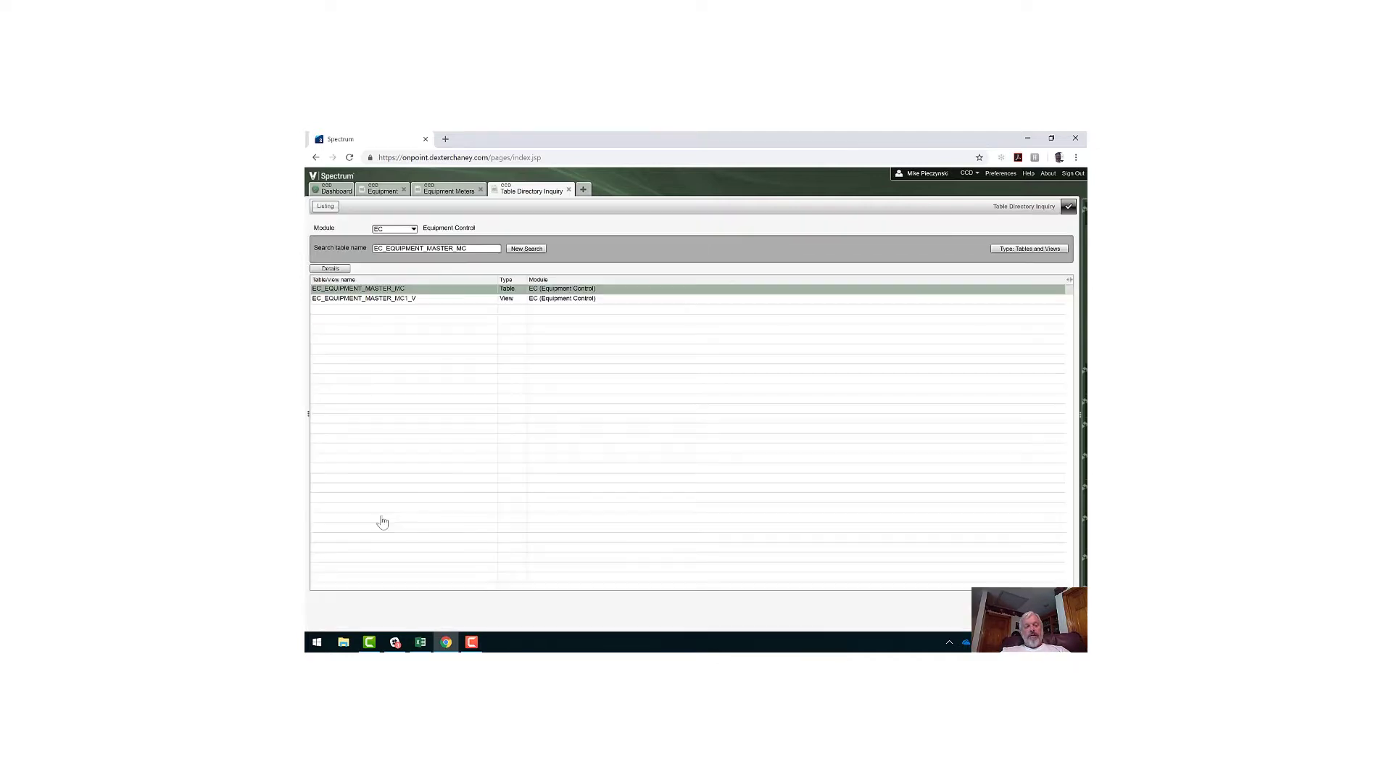
click(1068, 207)
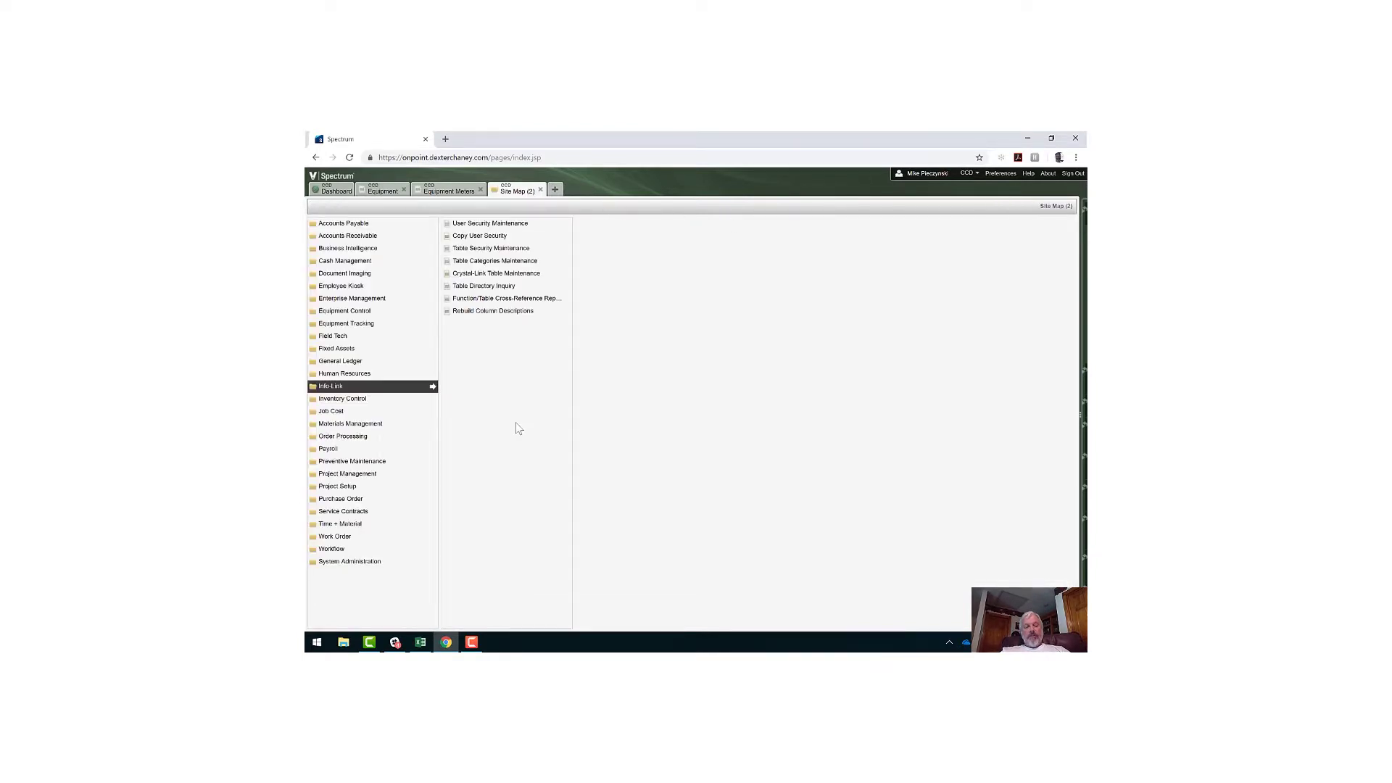
Step: In Excel, start a Get Data import From Other Sources via Microsoft Query
click(420, 643)
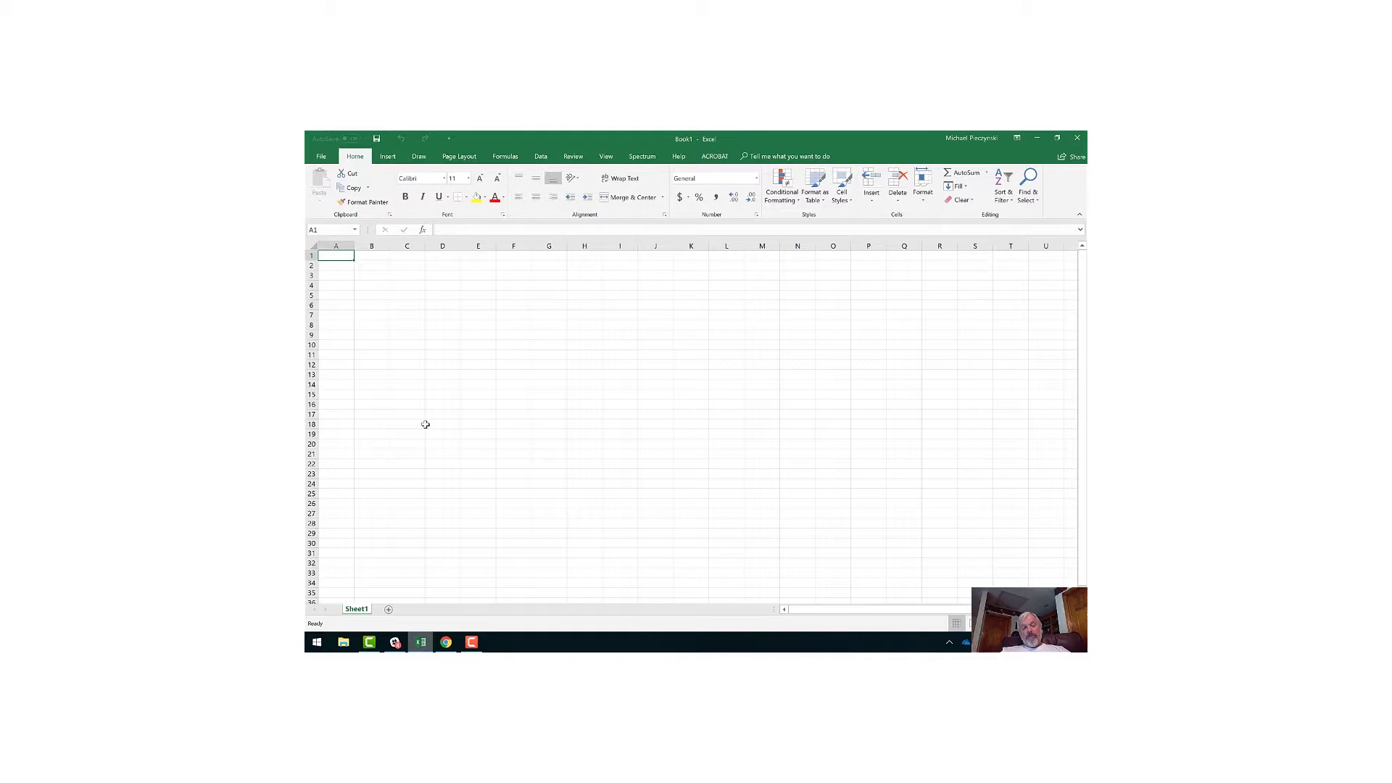
click(541, 156)
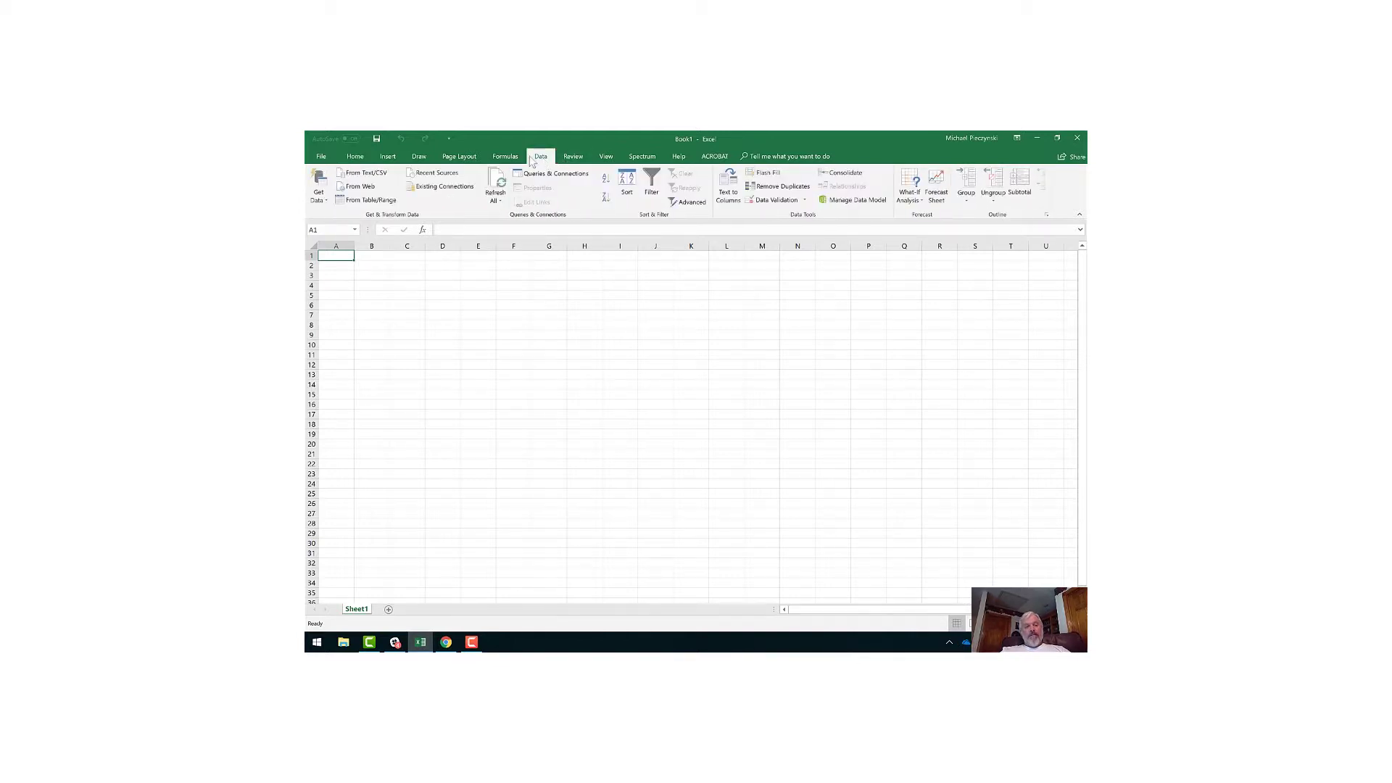
click(320, 195)
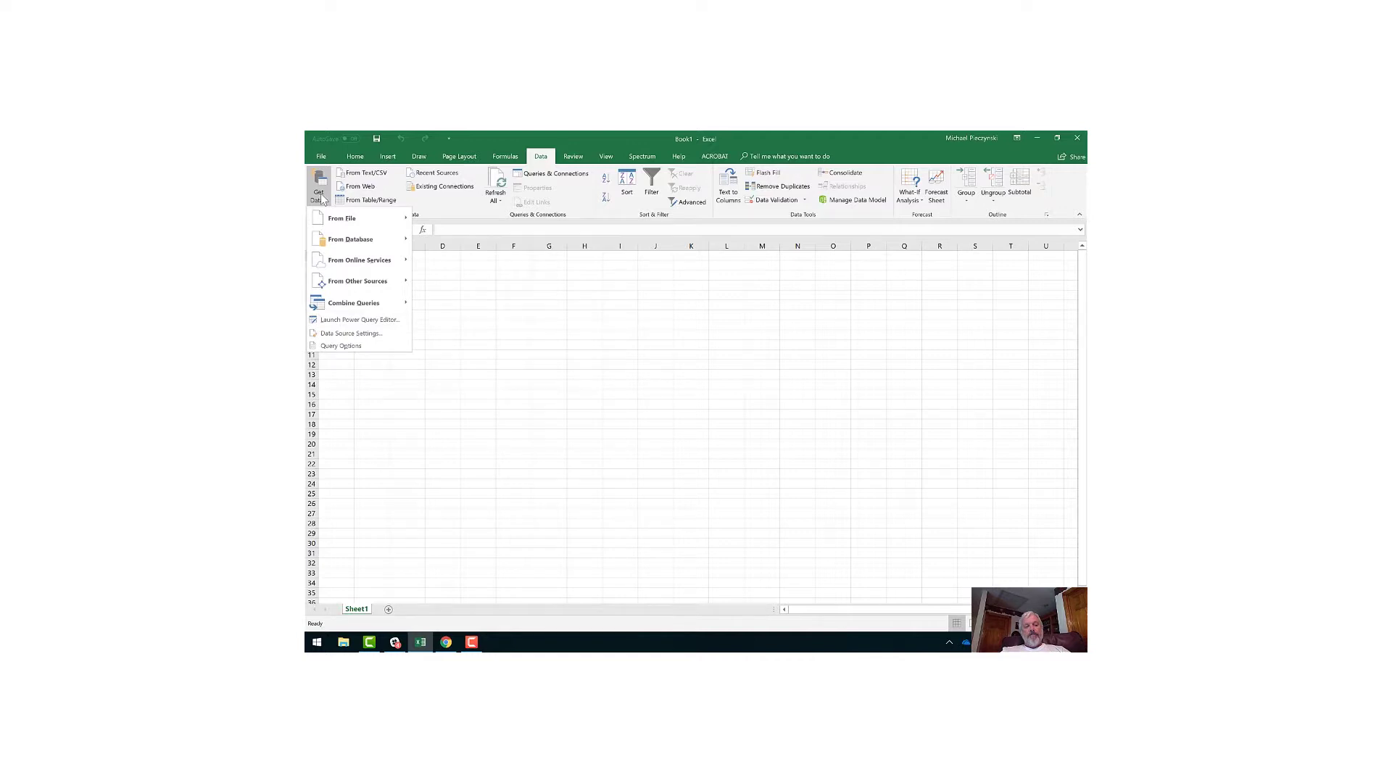
mouse_move(350, 285)
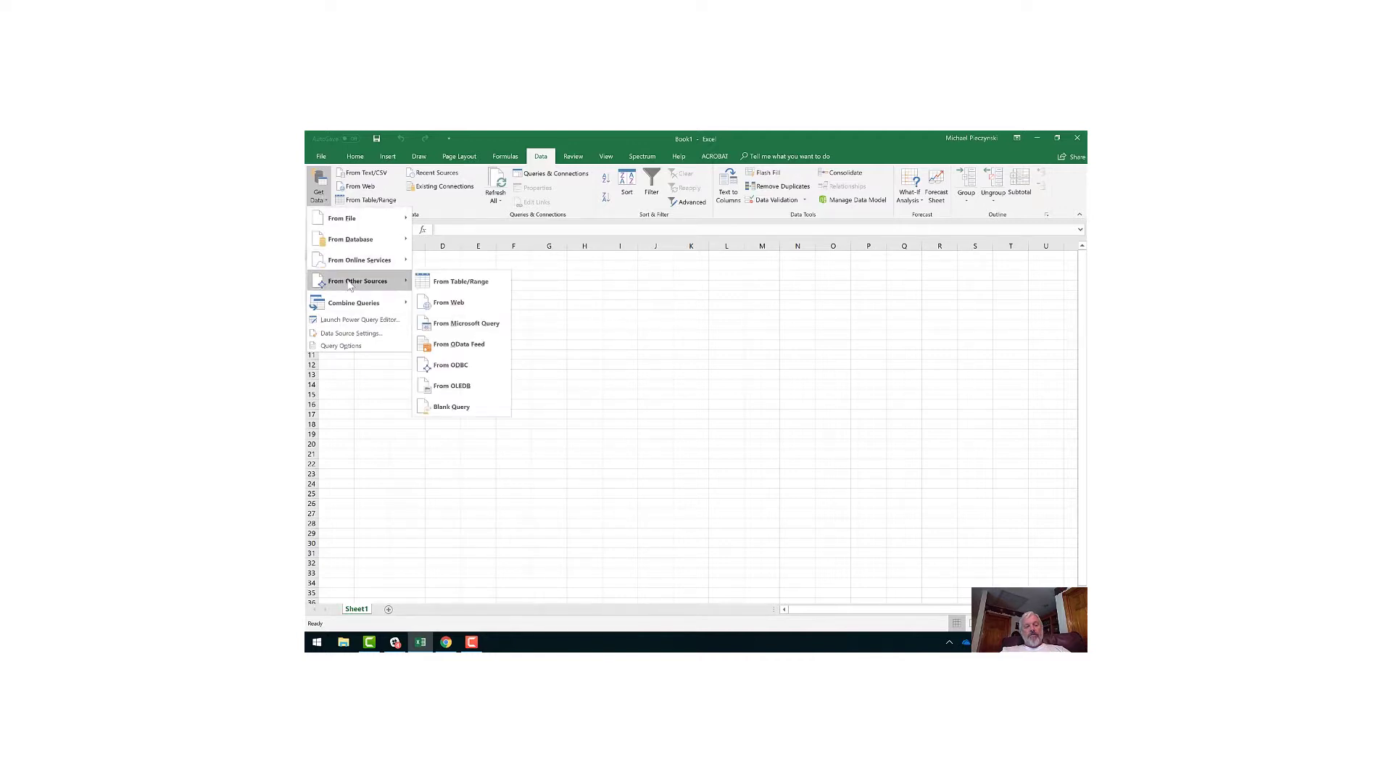
click(445, 325)
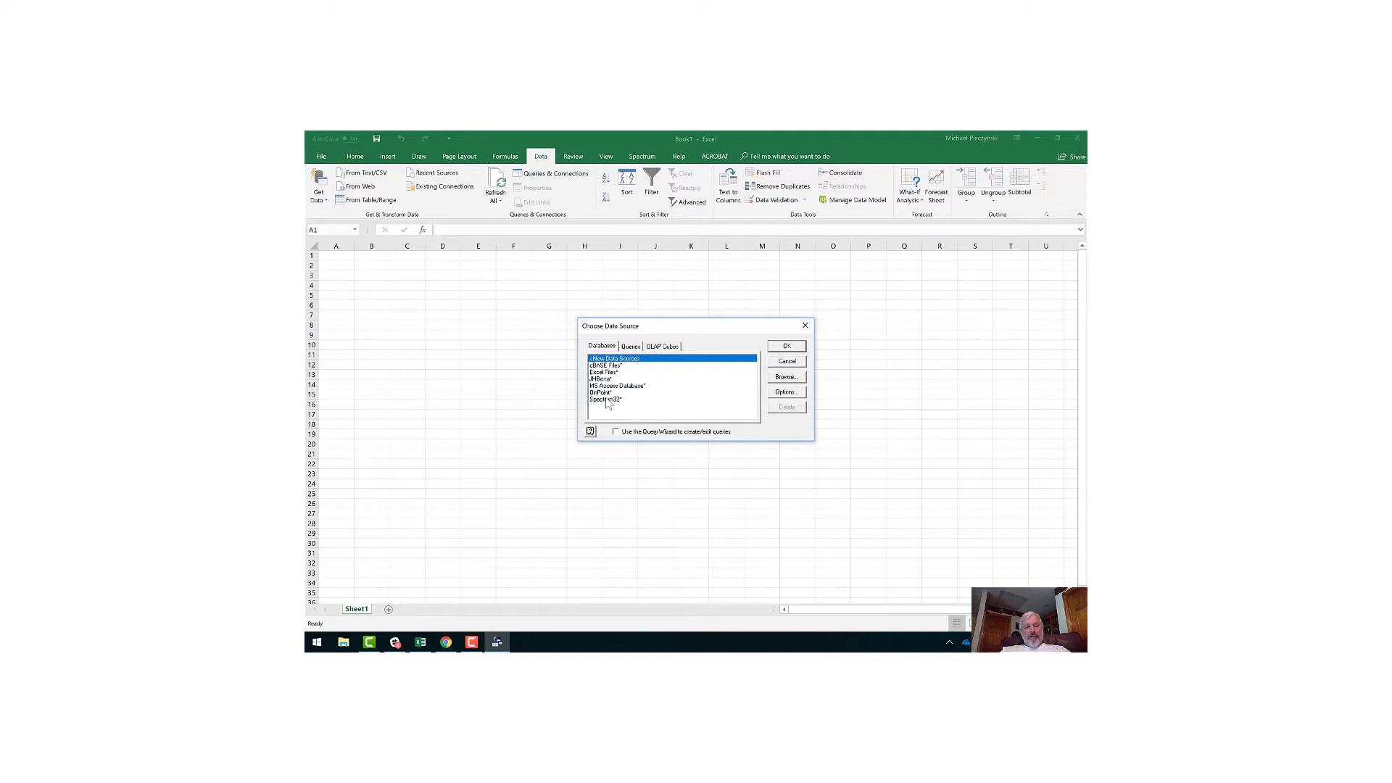
Step: Connect to the OnPoint data source and log in with the database password
click(603, 393)
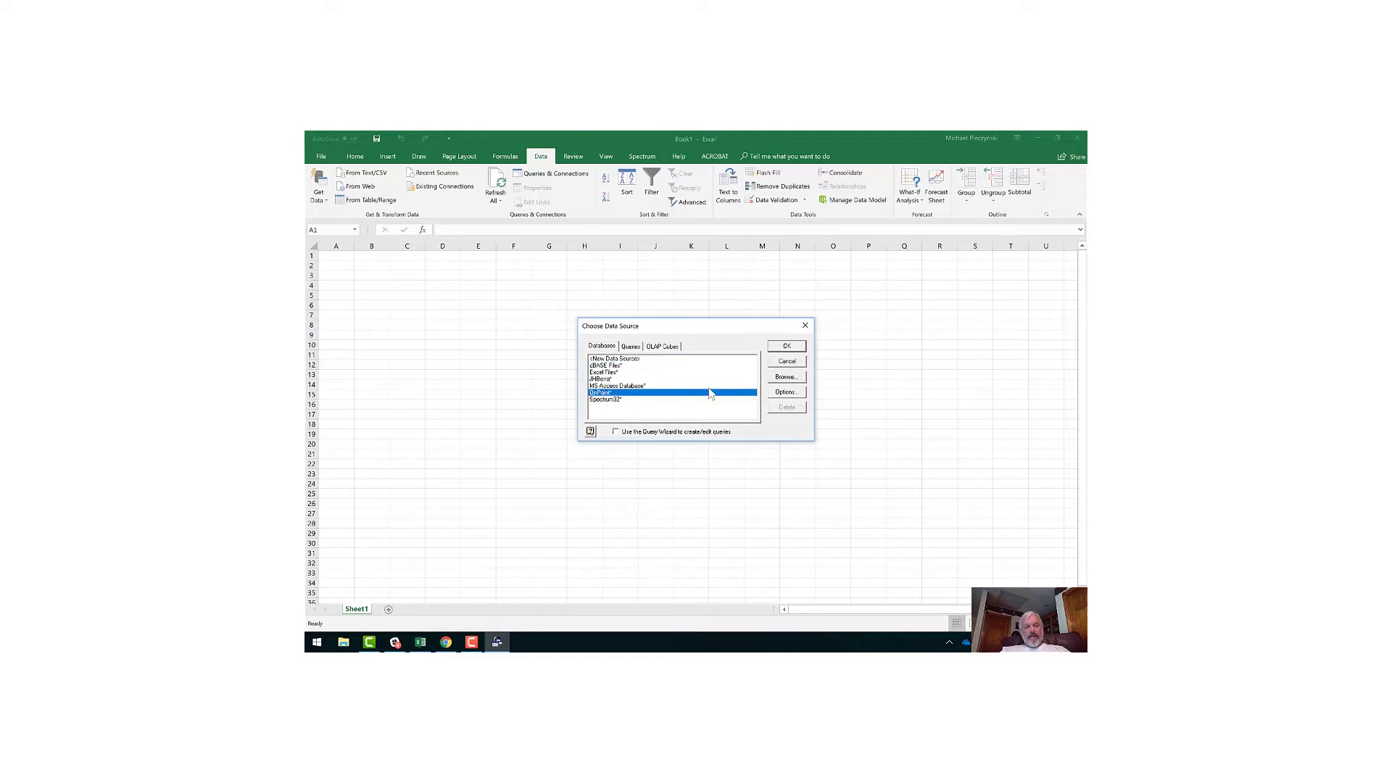
click(786, 347)
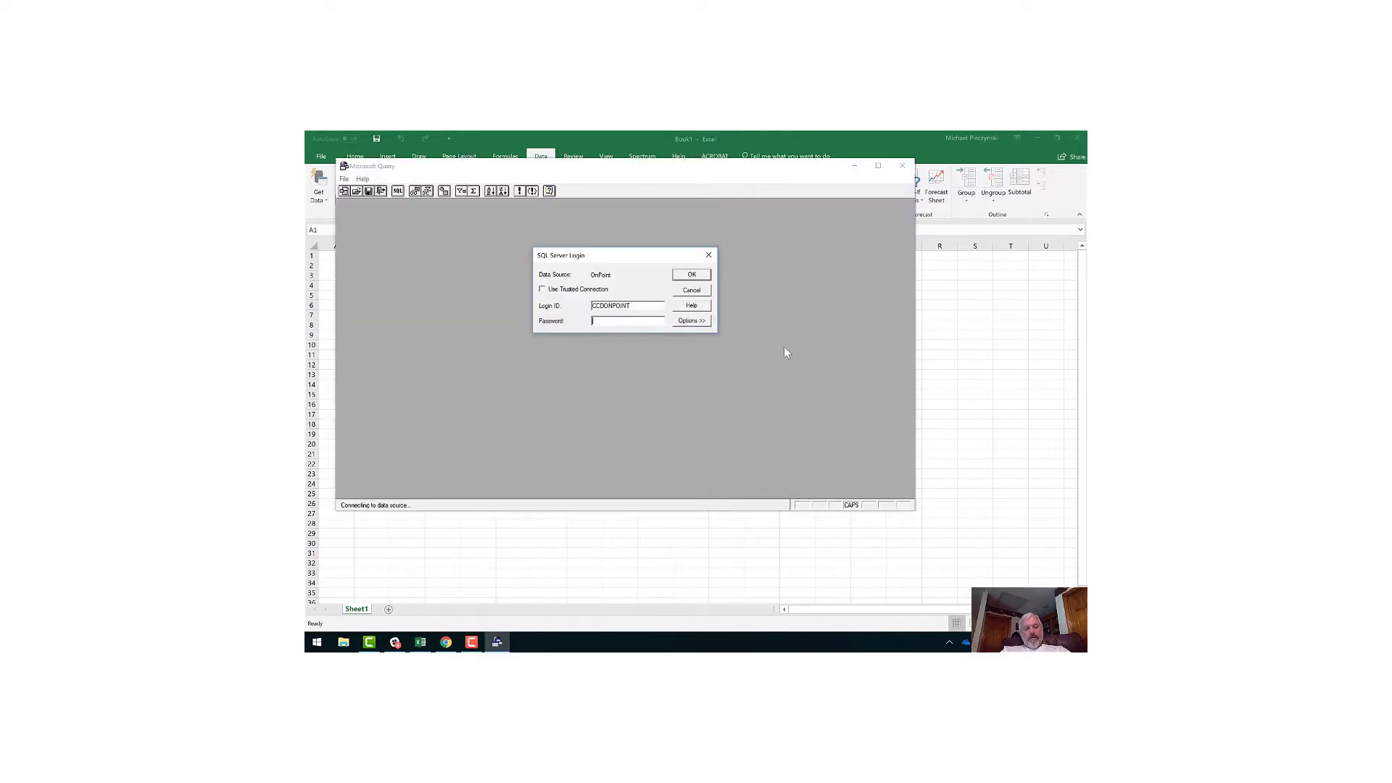
text(****)
click(693, 277)
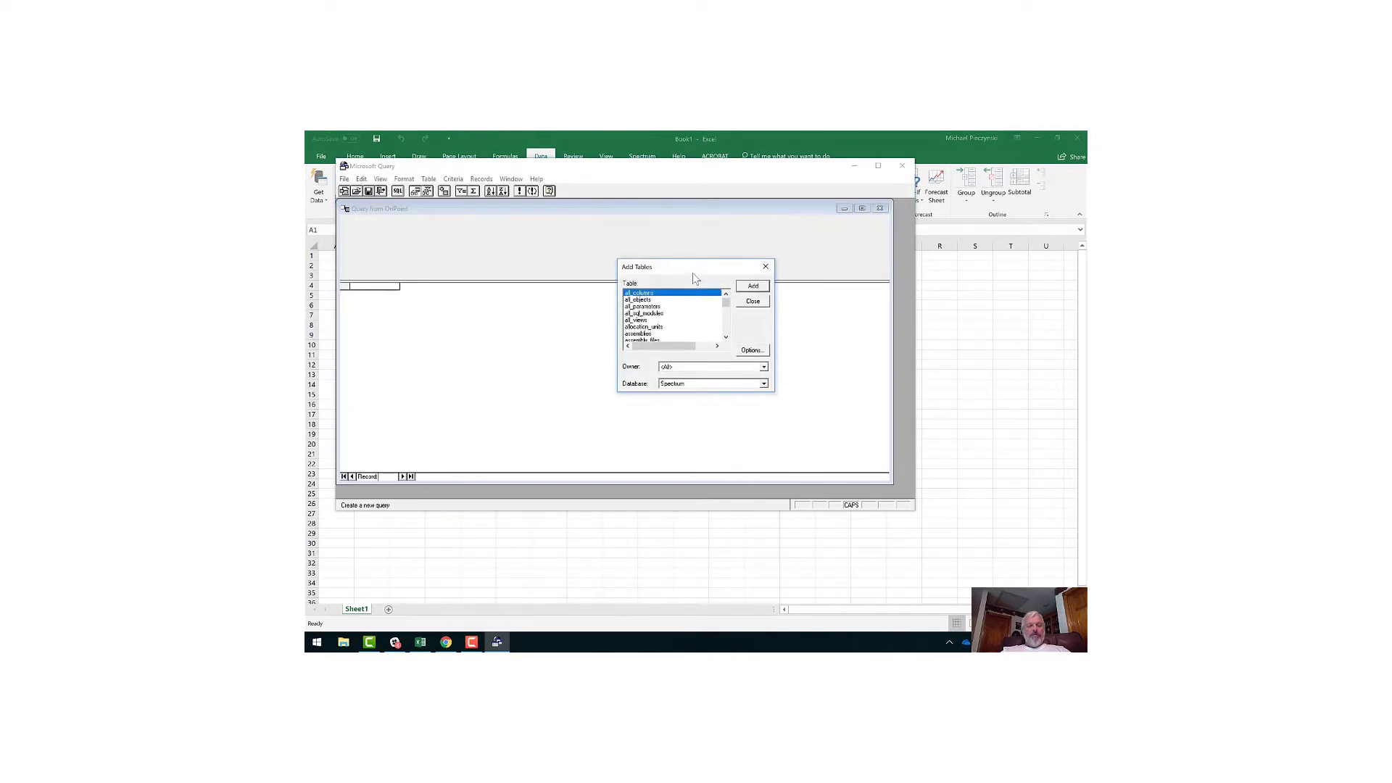
Step: Add the dbo-owned table EC_EQUIPMENT_MASTER_MC to the new query
click(763, 367)
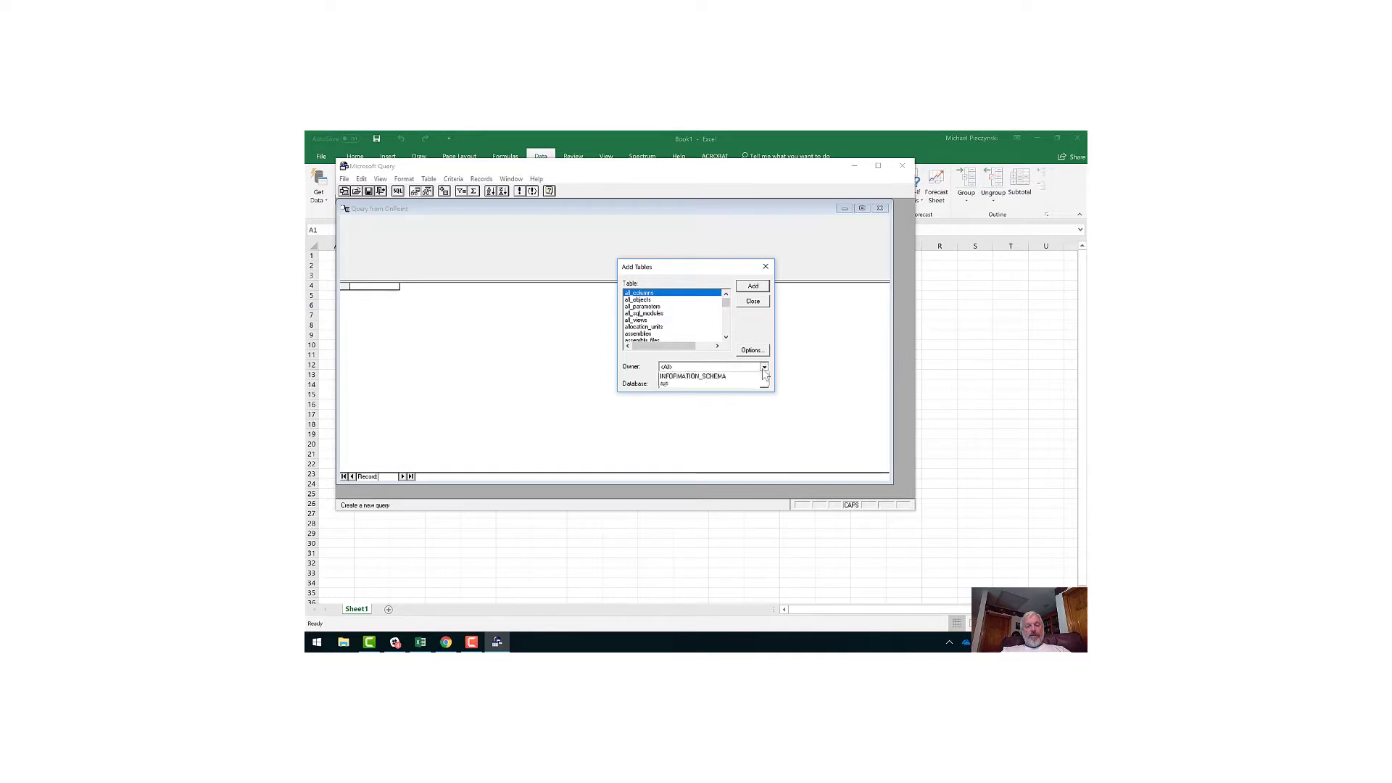
click(703, 377)
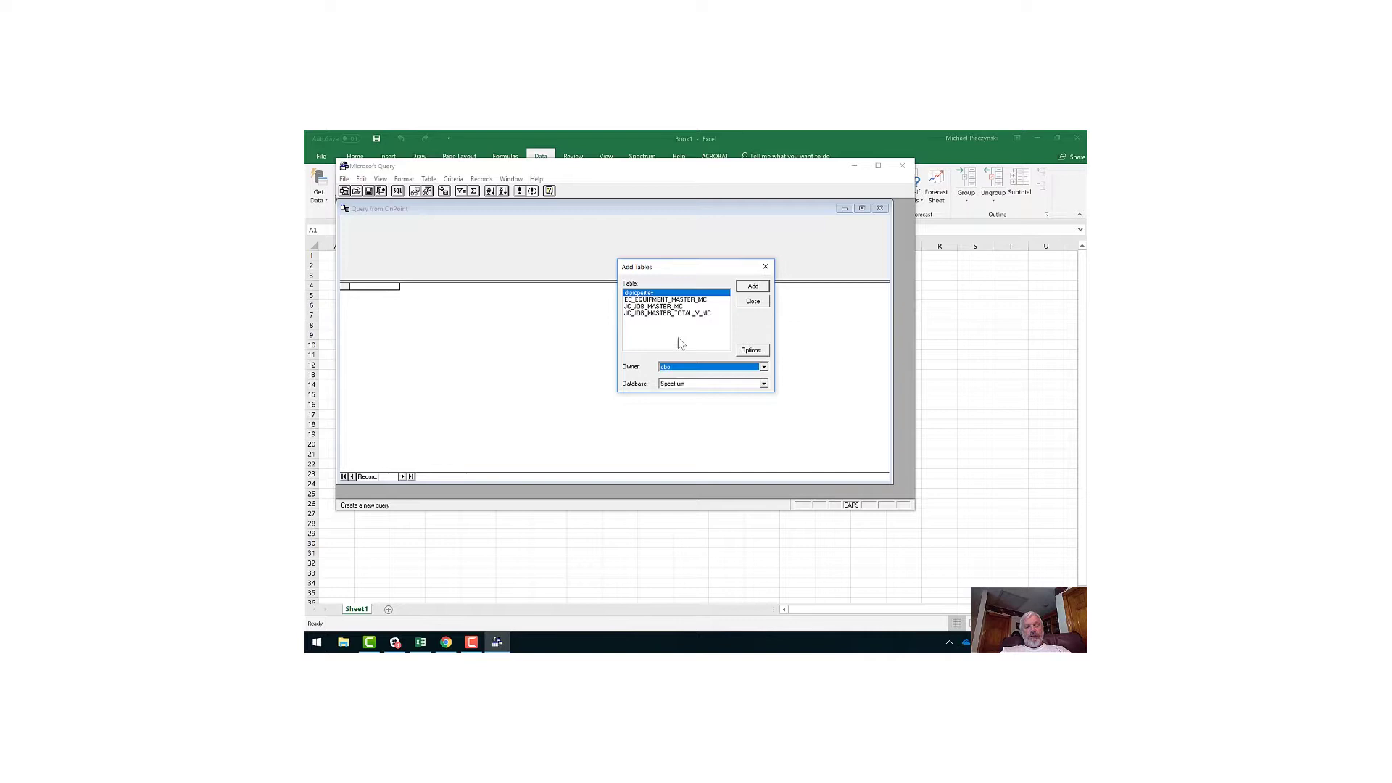
click(669, 300)
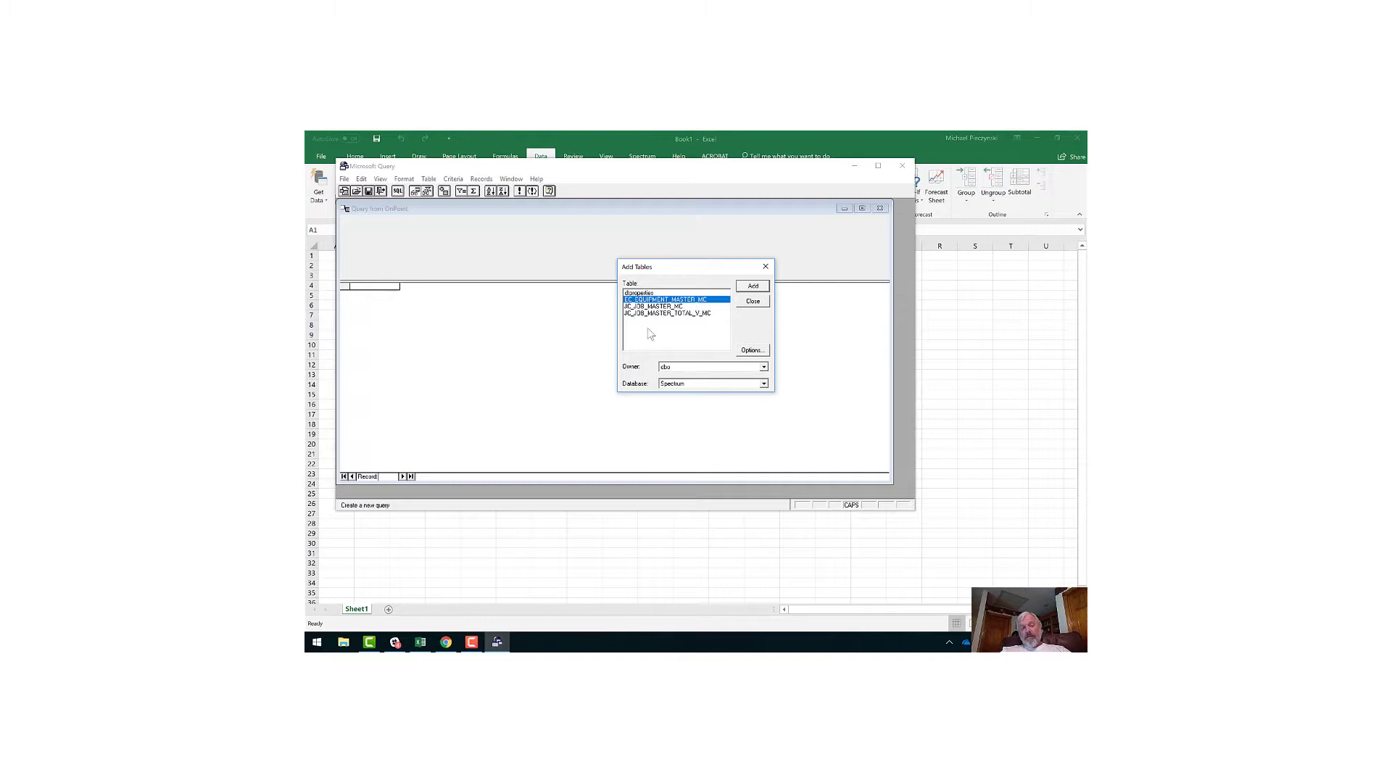
click(754, 288)
click(753, 302)
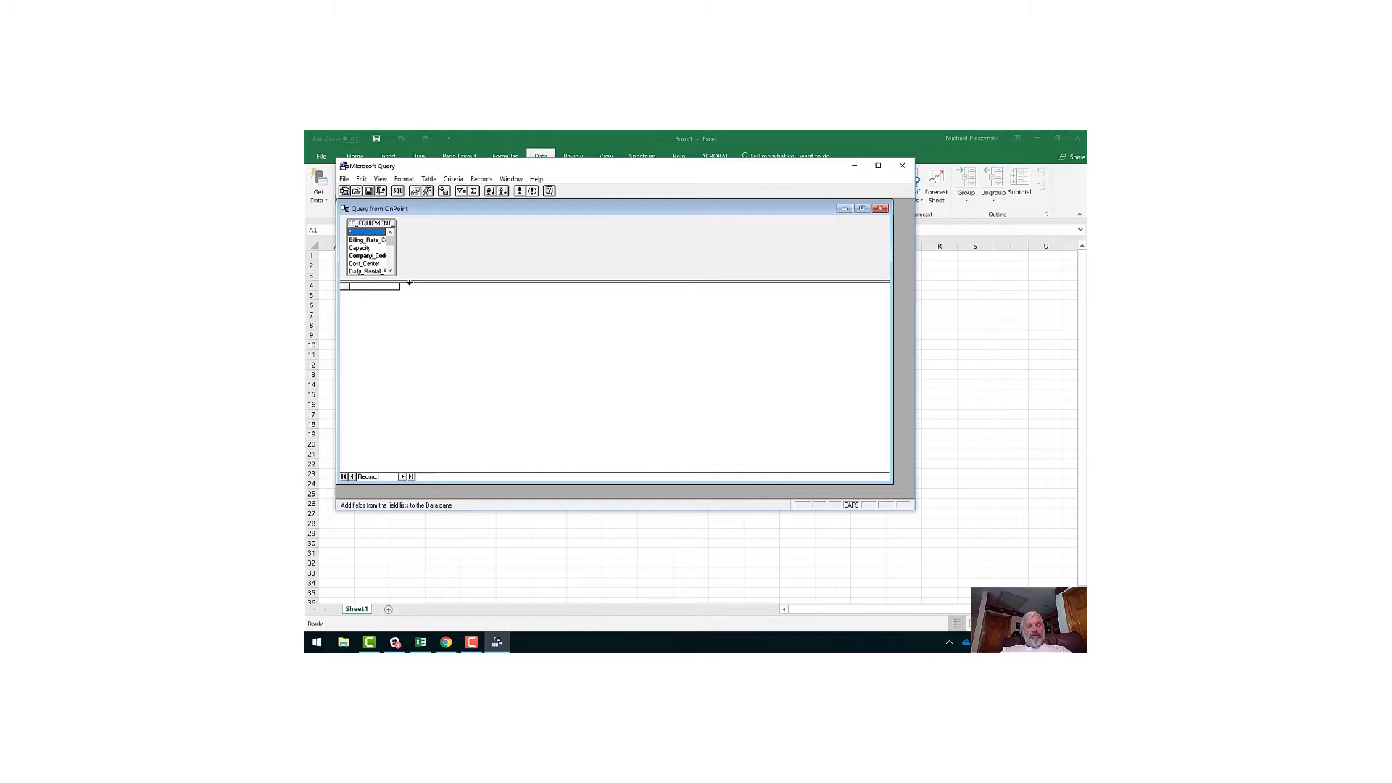
Step: Enlarge the table pane and field list, then add Company_Code as a results column
drag(408, 329, 408, 329)
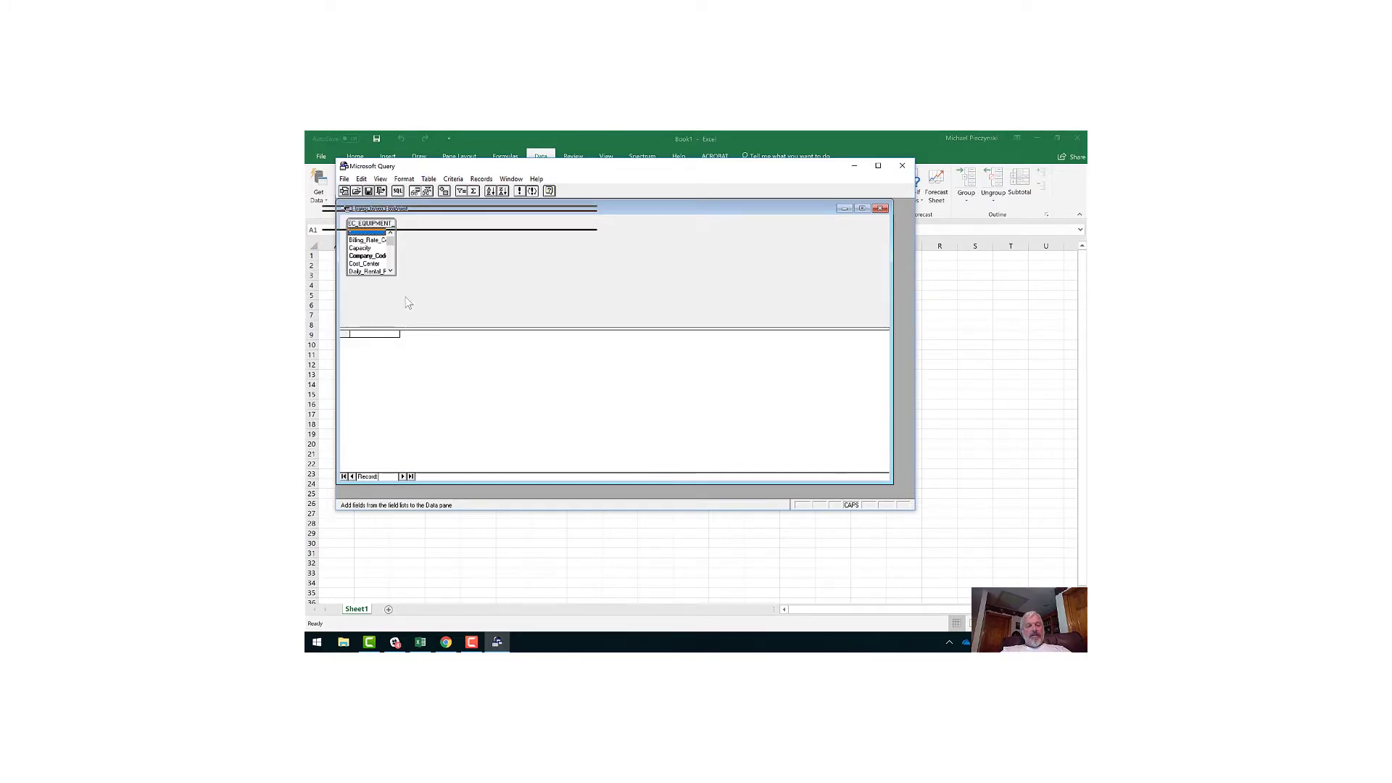
drag(395, 274, 472, 320)
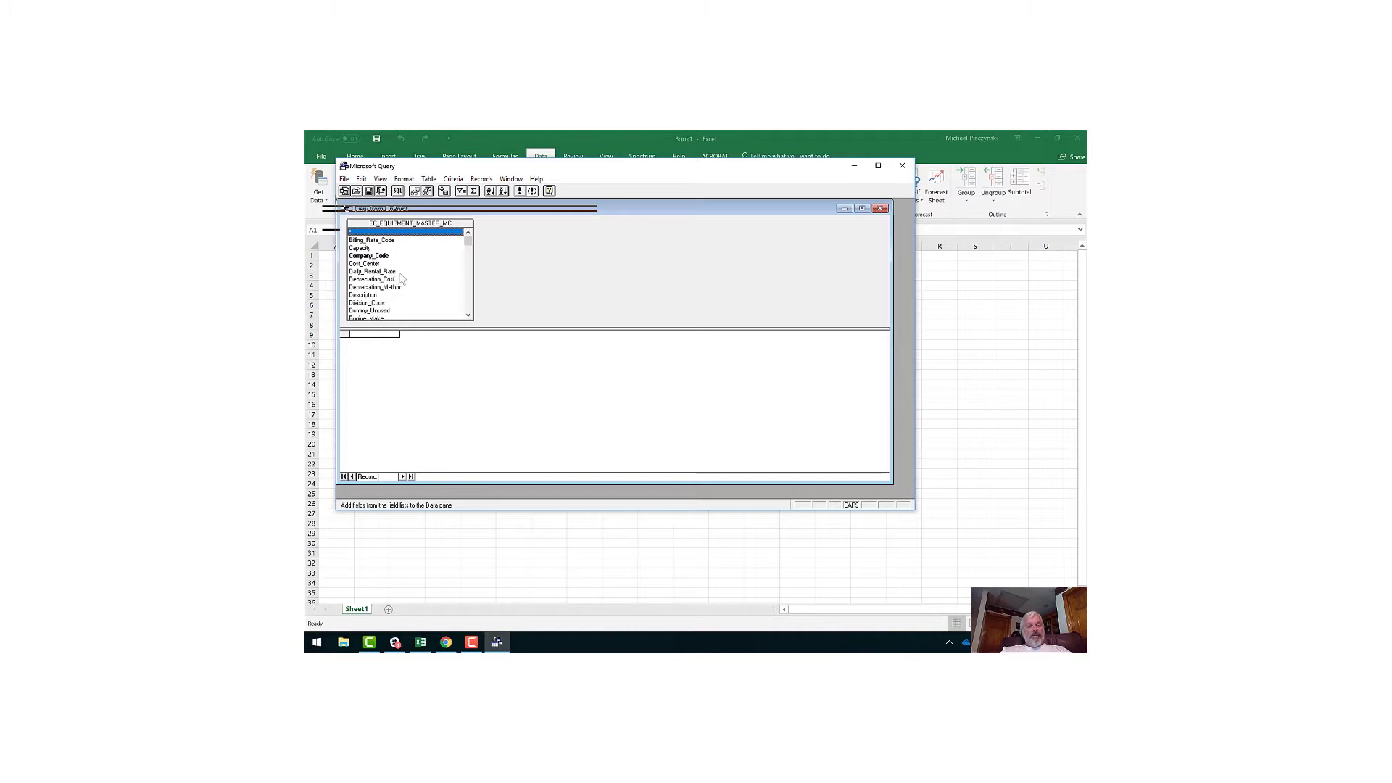
click(380, 257)
double_click(380, 257)
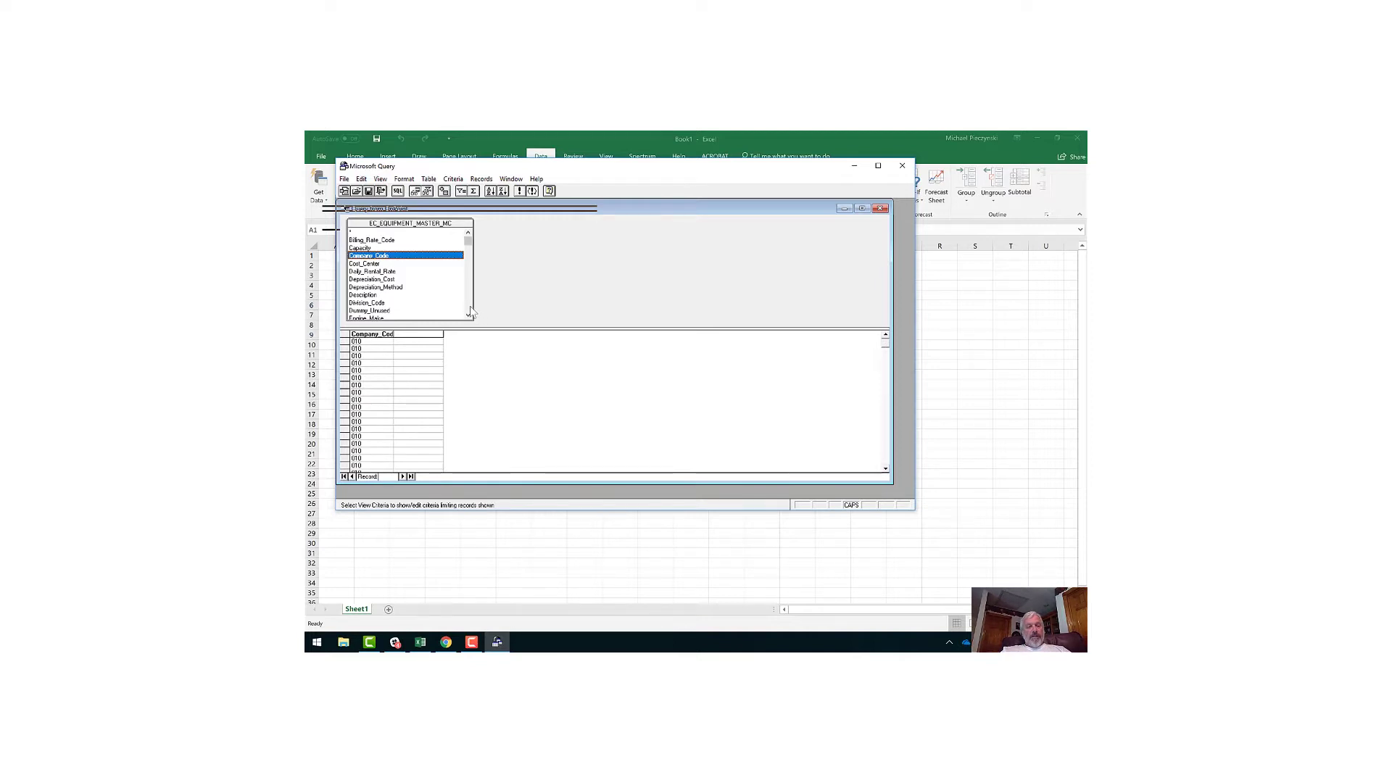
Step: Add Equipment_Code and Description as results columns
click(467, 312)
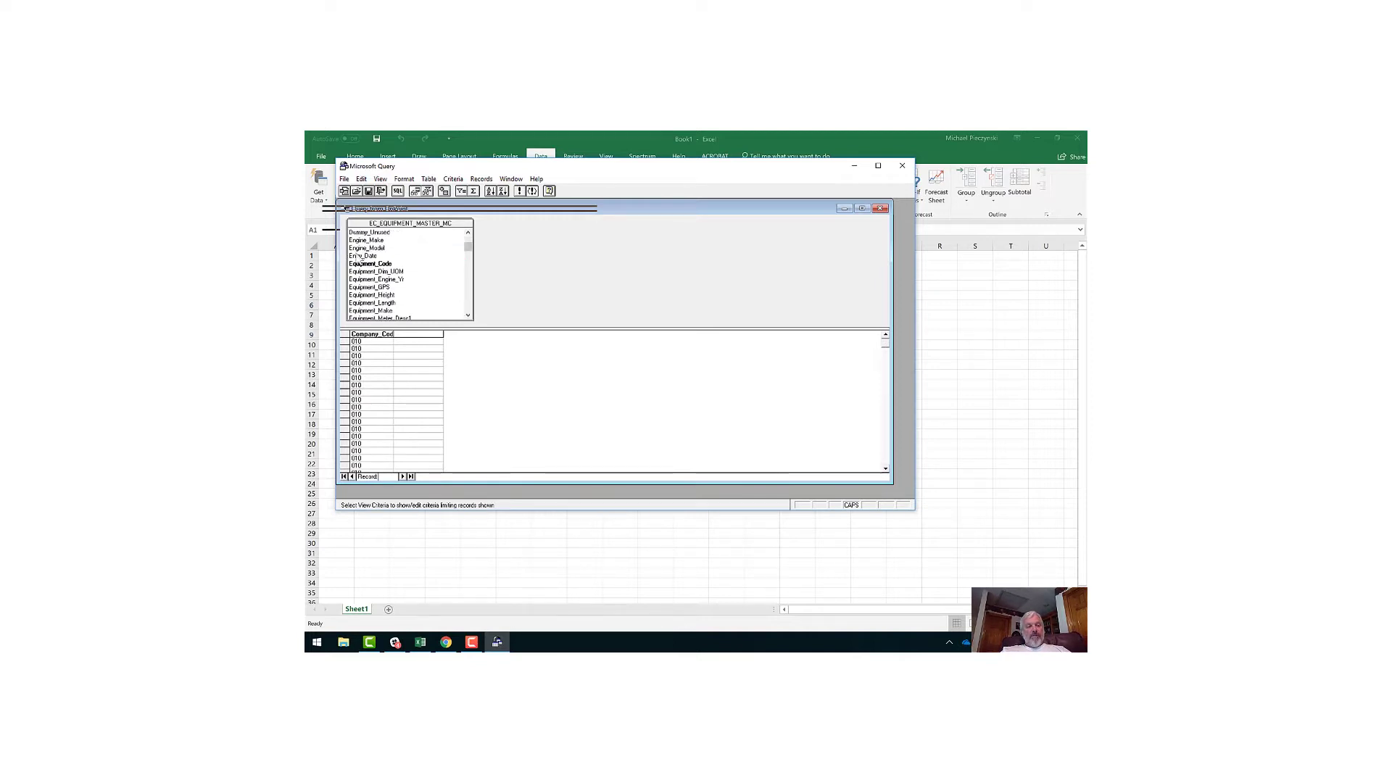
click(363, 264)
double_click(363, 264)
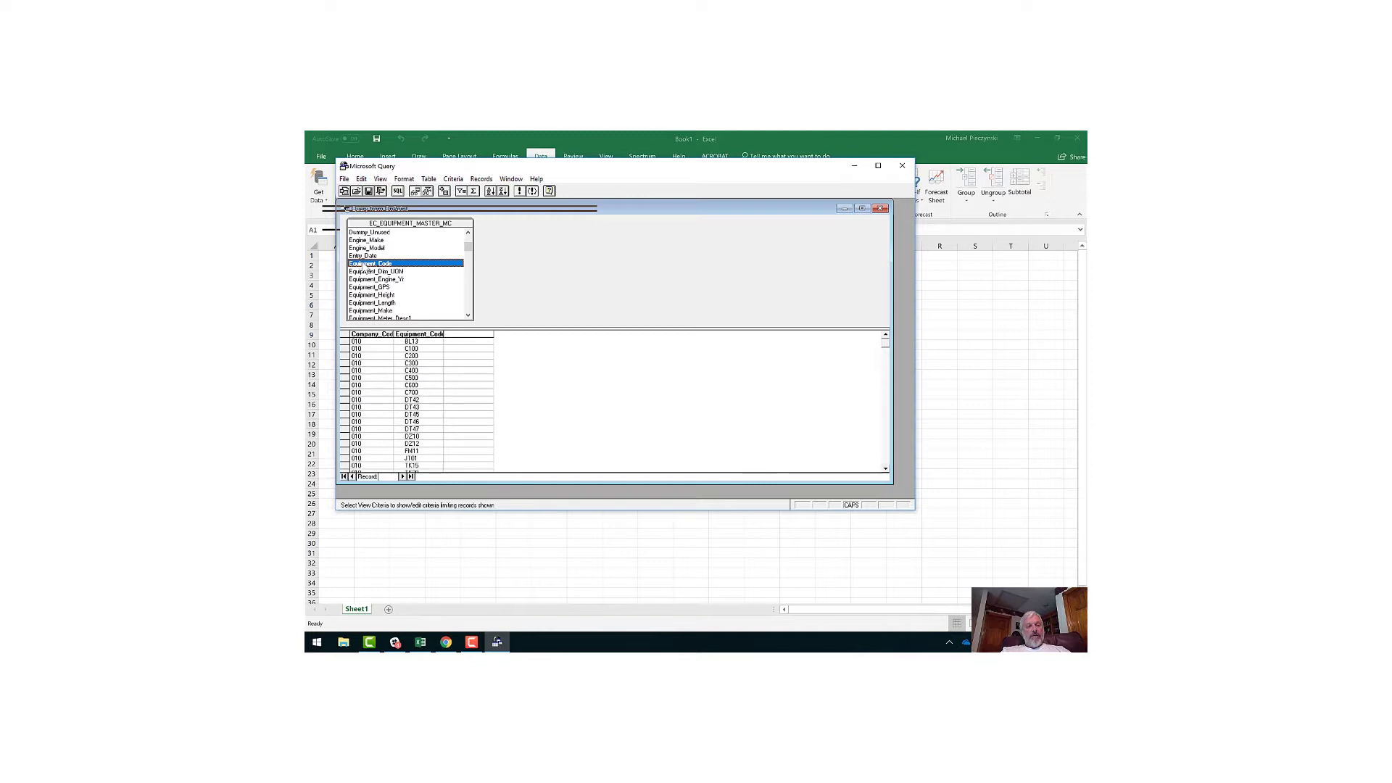
click(468, 234)
click(467, 234)
click(468, 233)
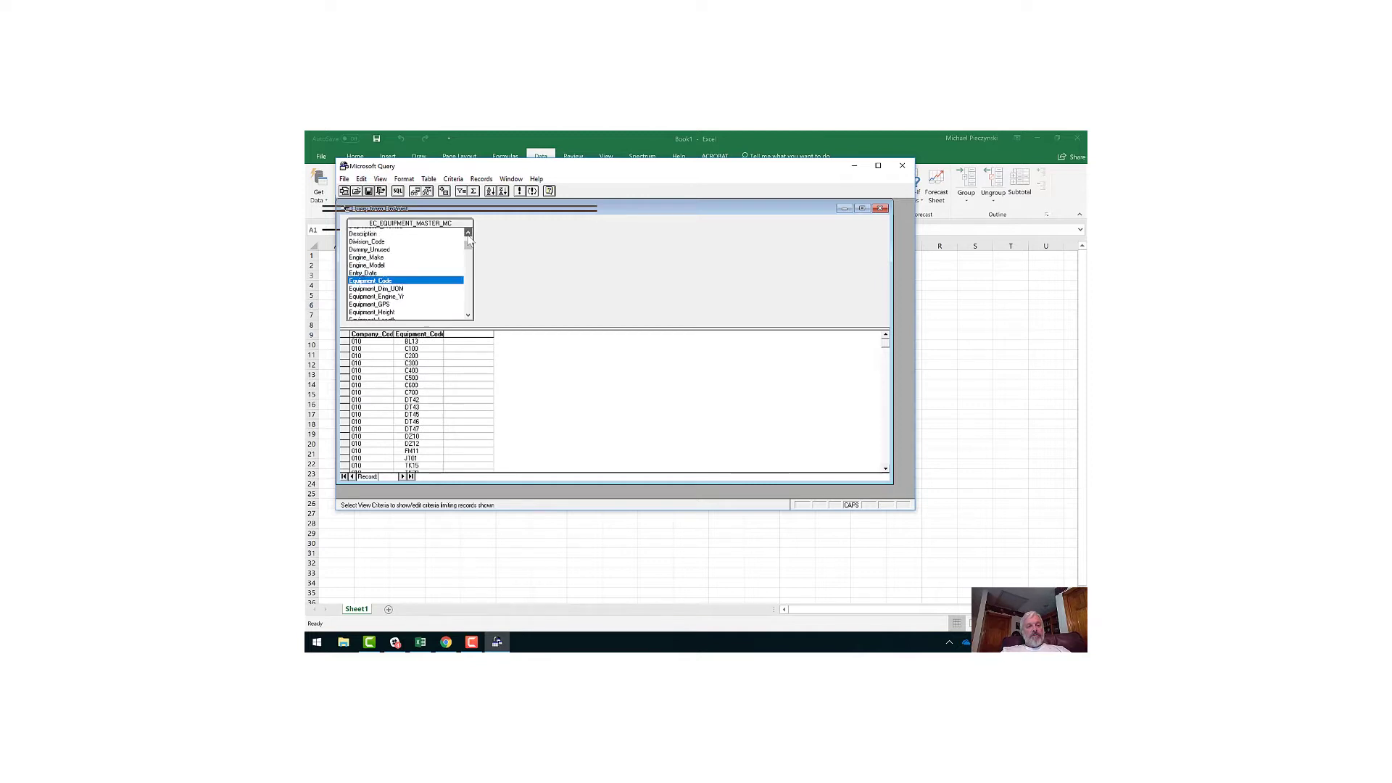
click(467, 234)
click(467, 234)
double_click(372, 256)
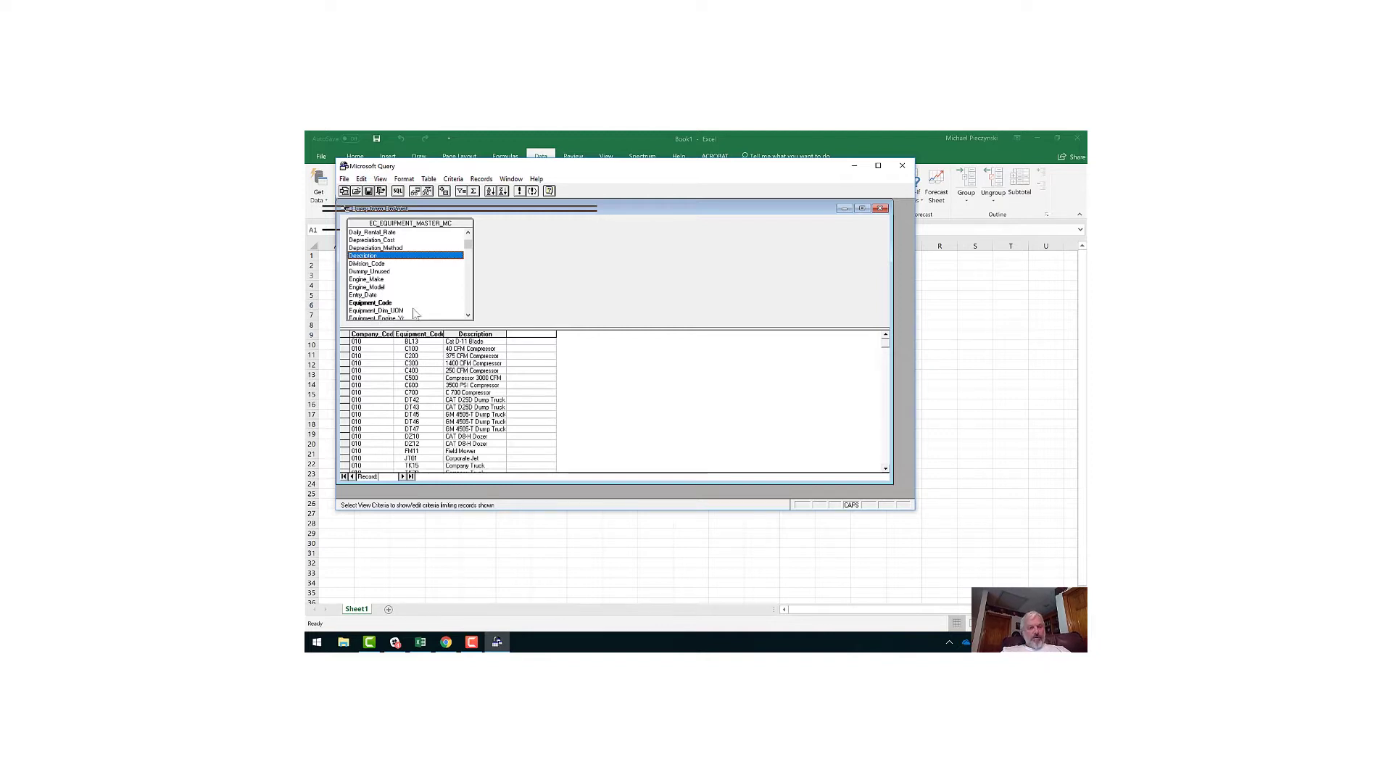
Step: Add the Meter_Type field to the query results
scroll(468, 313, down, 5)
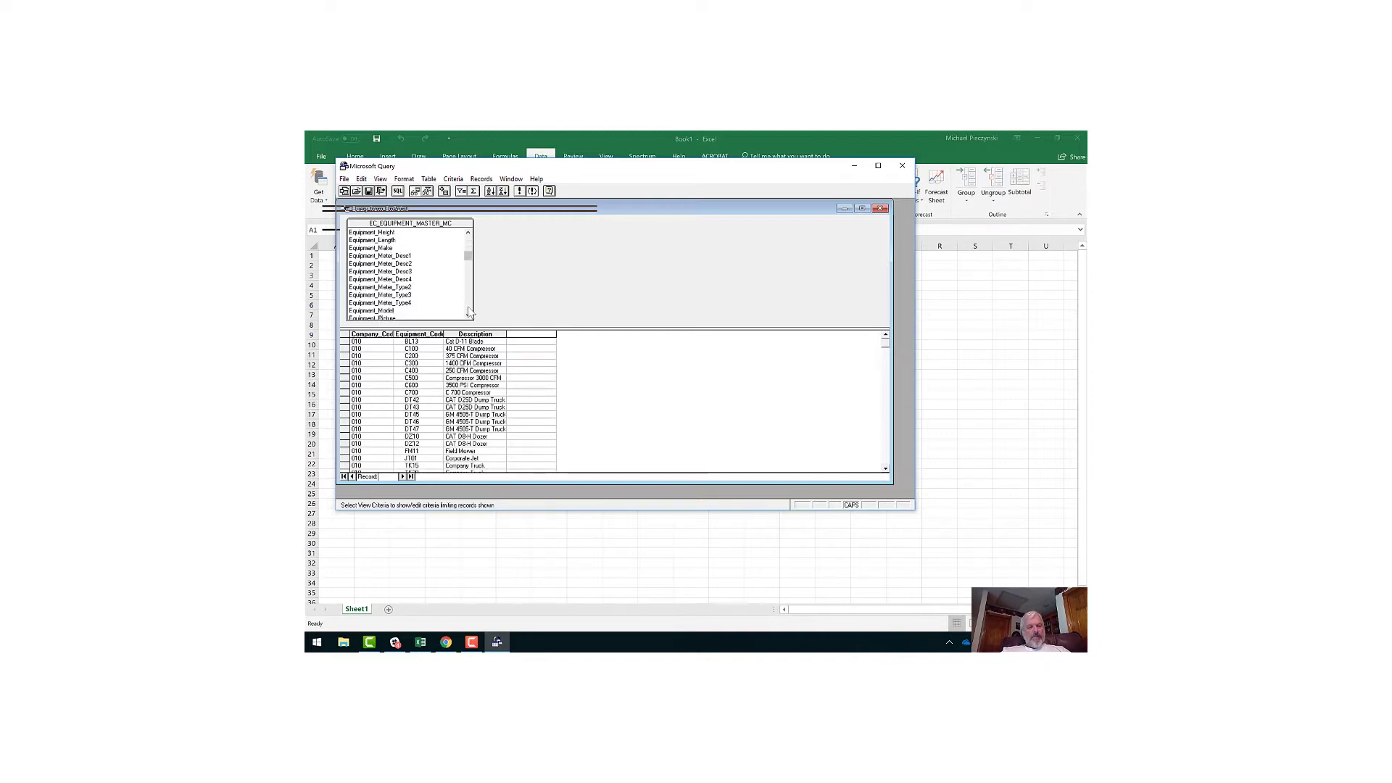
scroll(469, 312, down, 3)
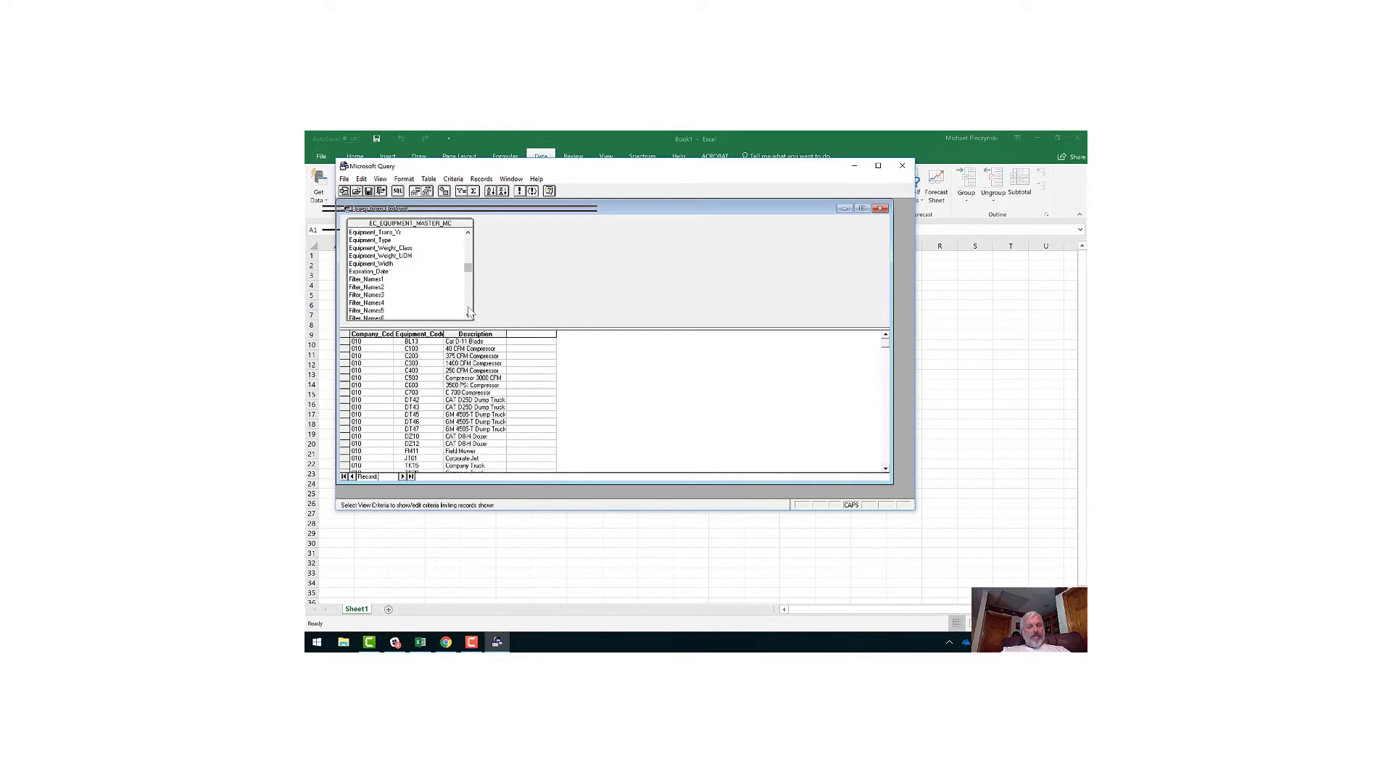
scroll(470, 262, up, 3)
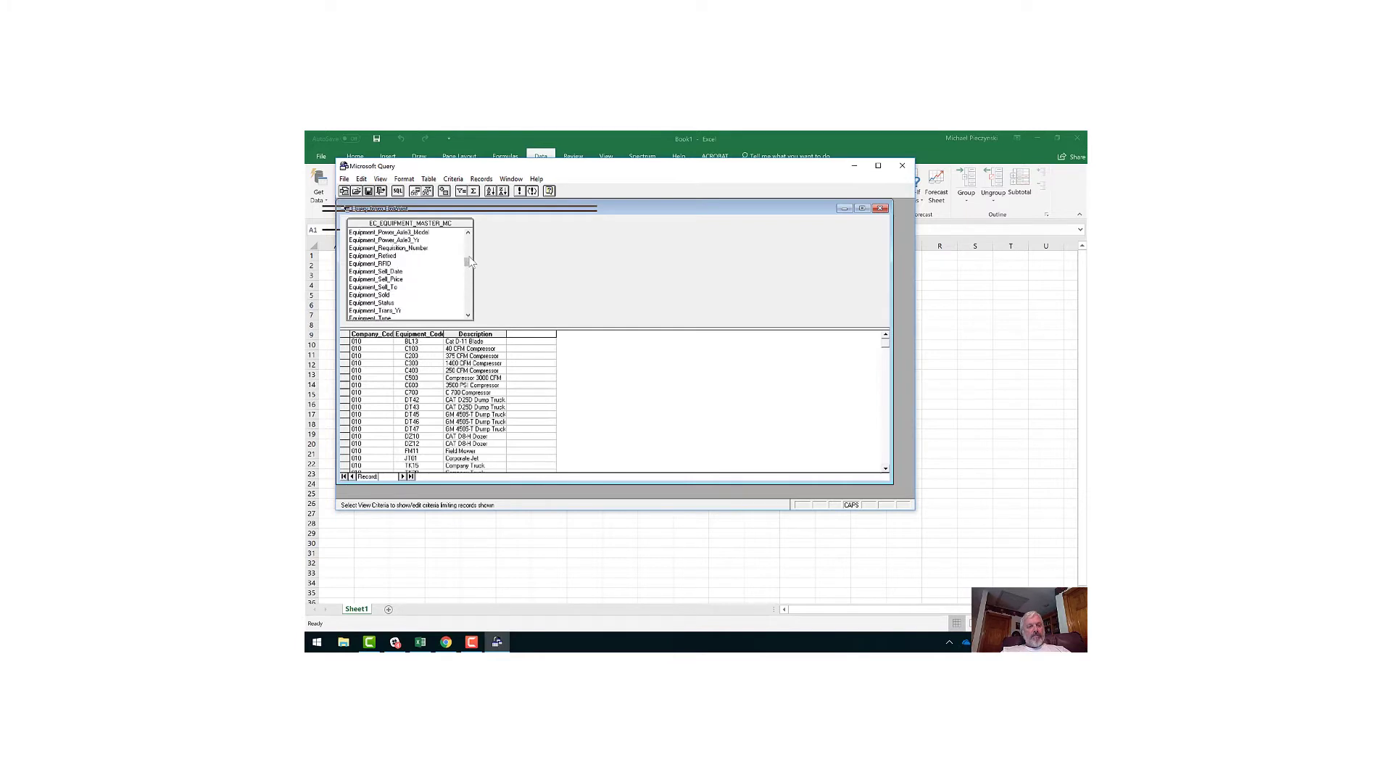
drag(470, 263, 469, 253)
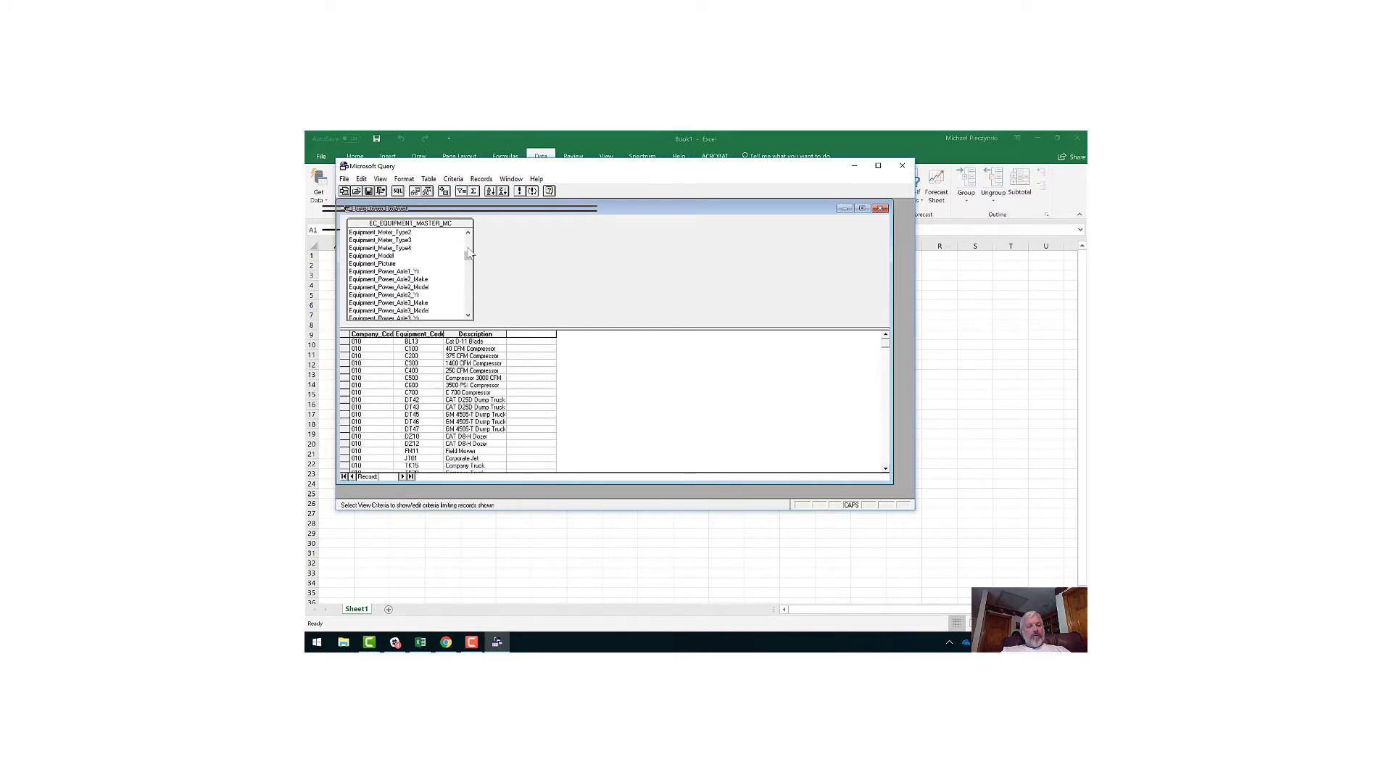
click(468, 232)
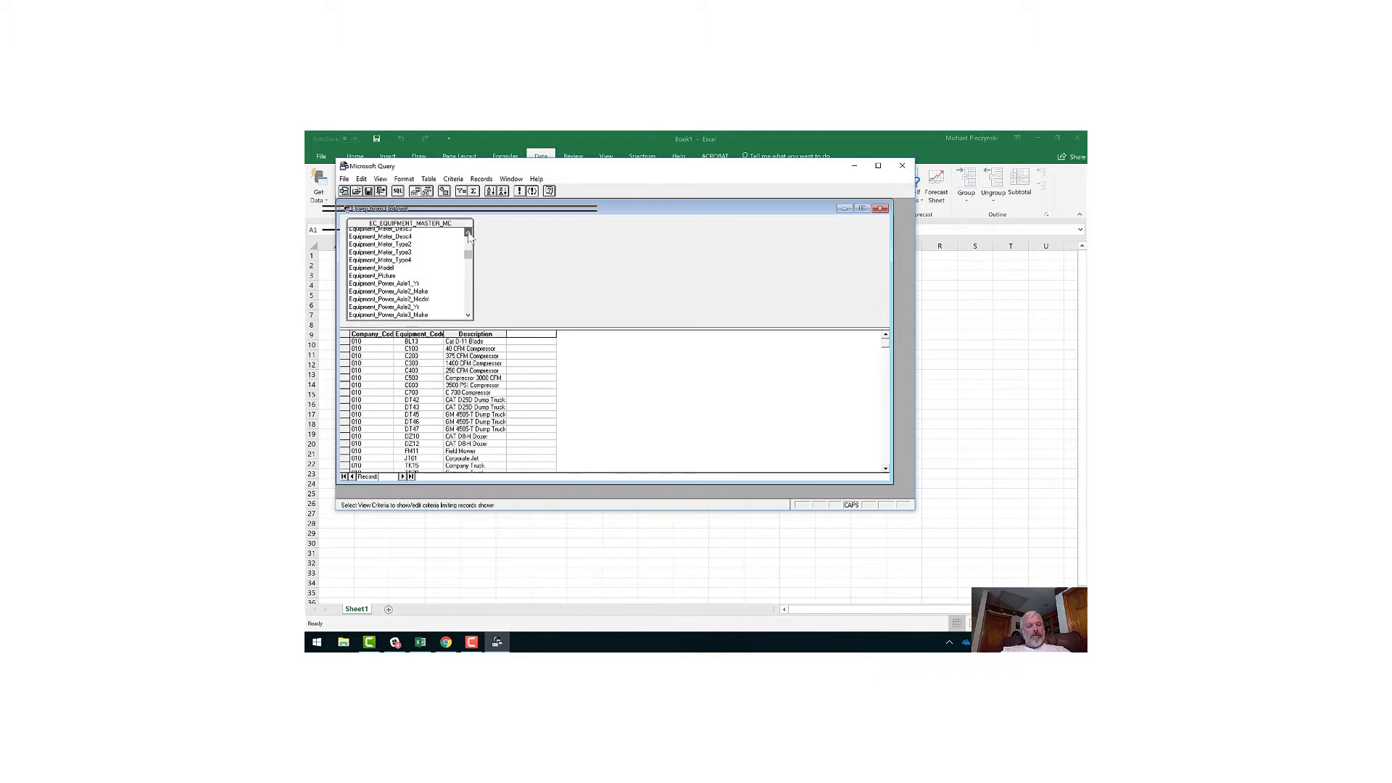
click(468, 233)
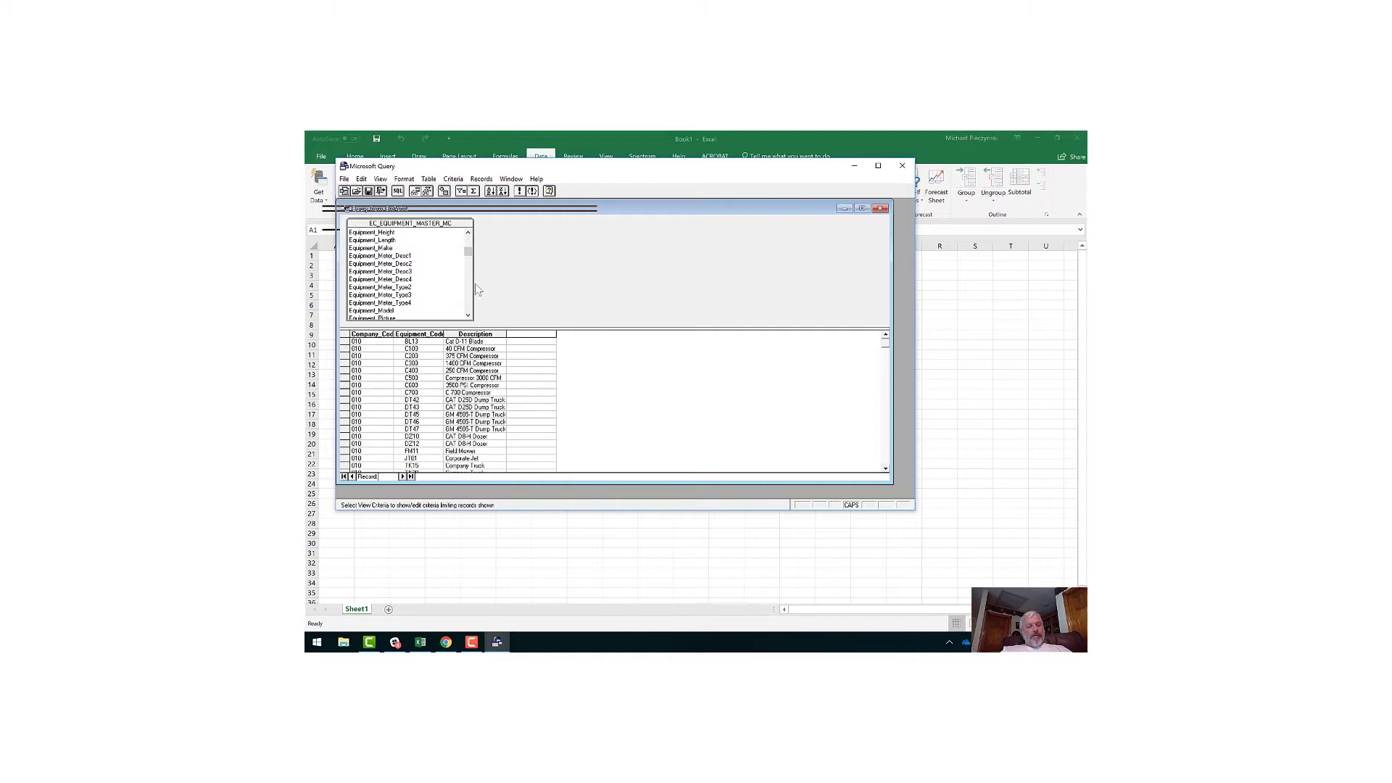
drag(468, 252, 469, 293)
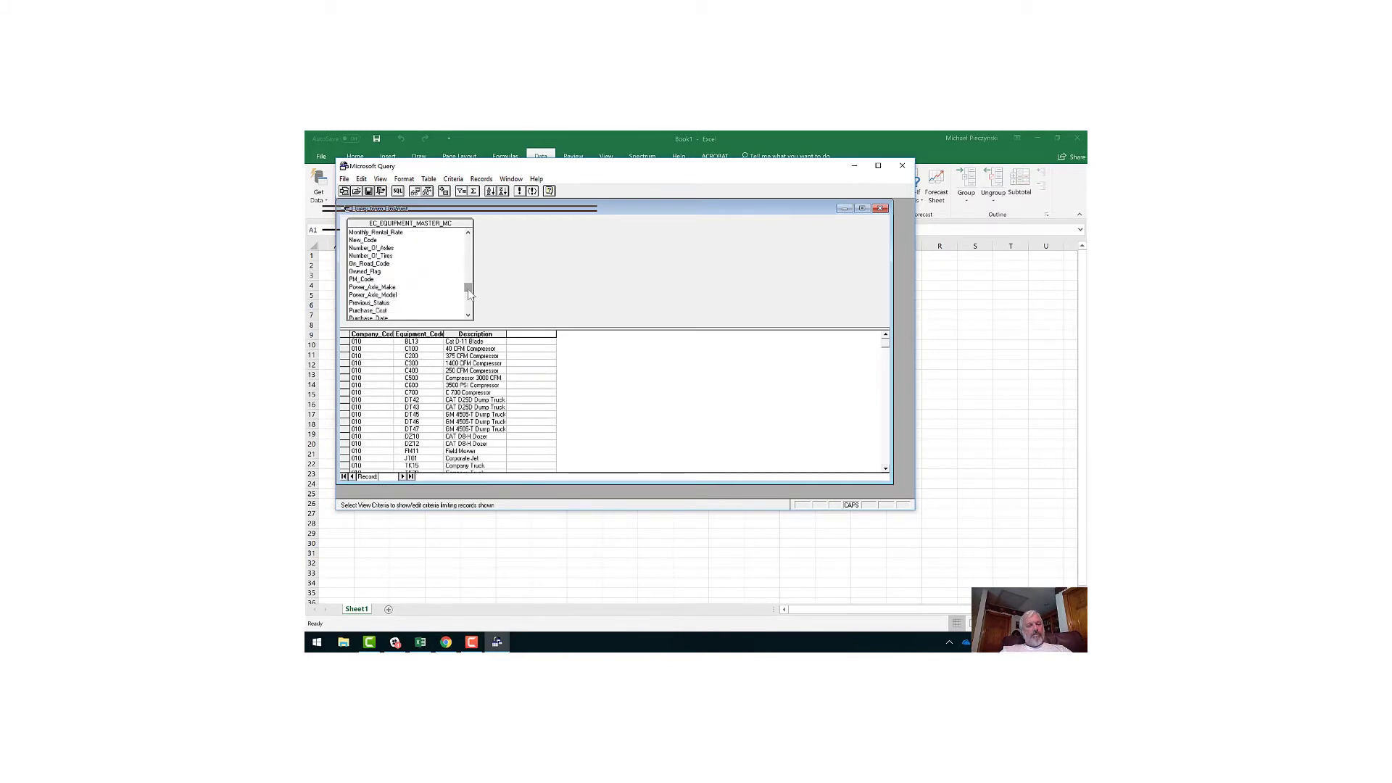
click(468, 232)
click(469, 233)
click(469, 233)
click(468, 232)
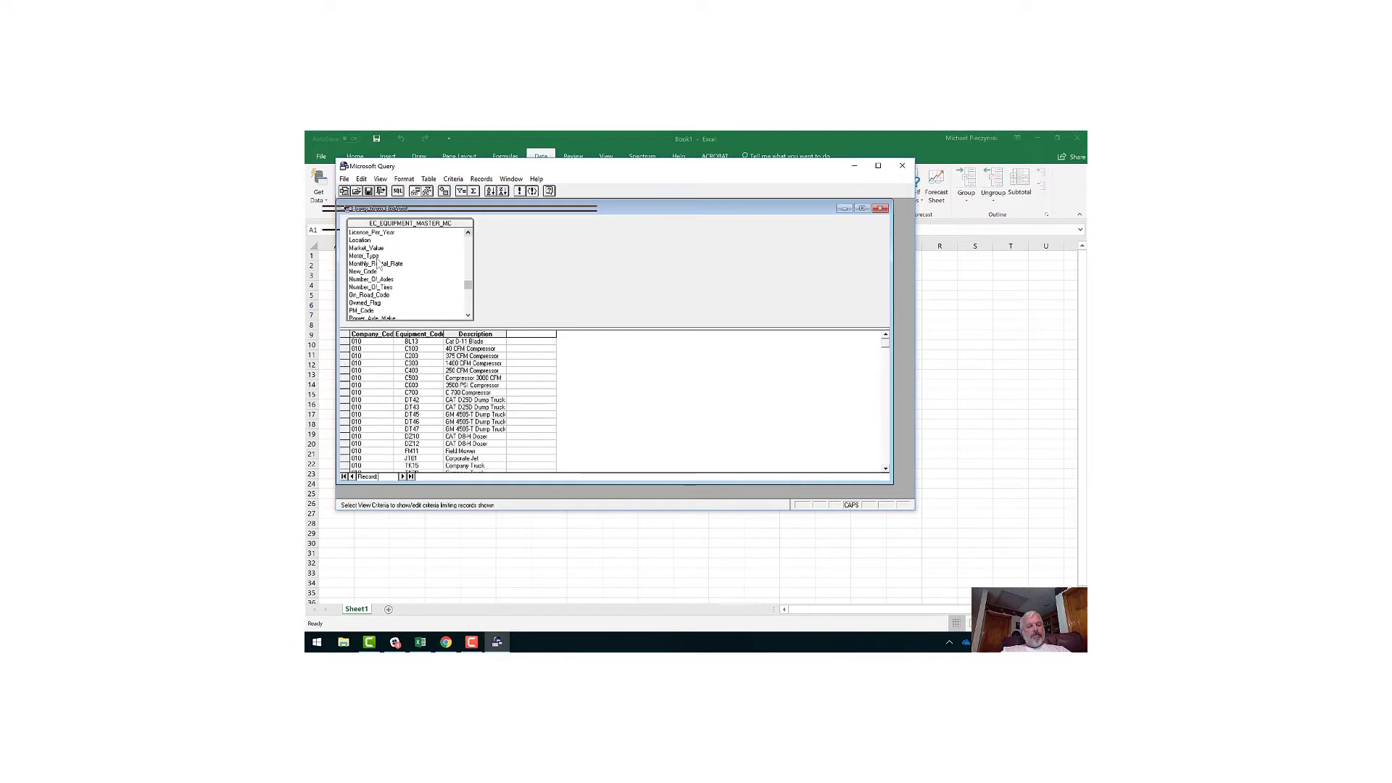
double_click(374, 256)
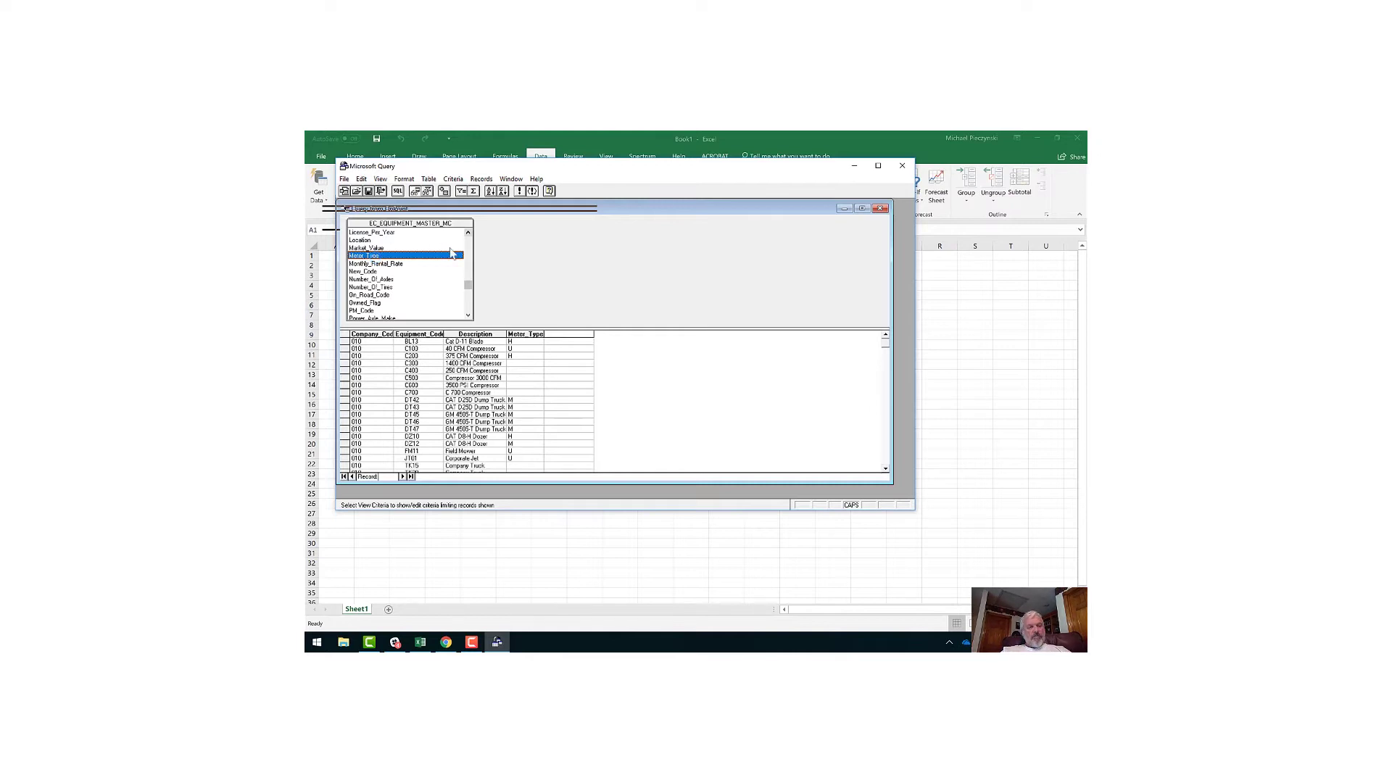
Step: Add Equipment_Meter_Desc1 as a results column
scroll(469, 253, up, 10)
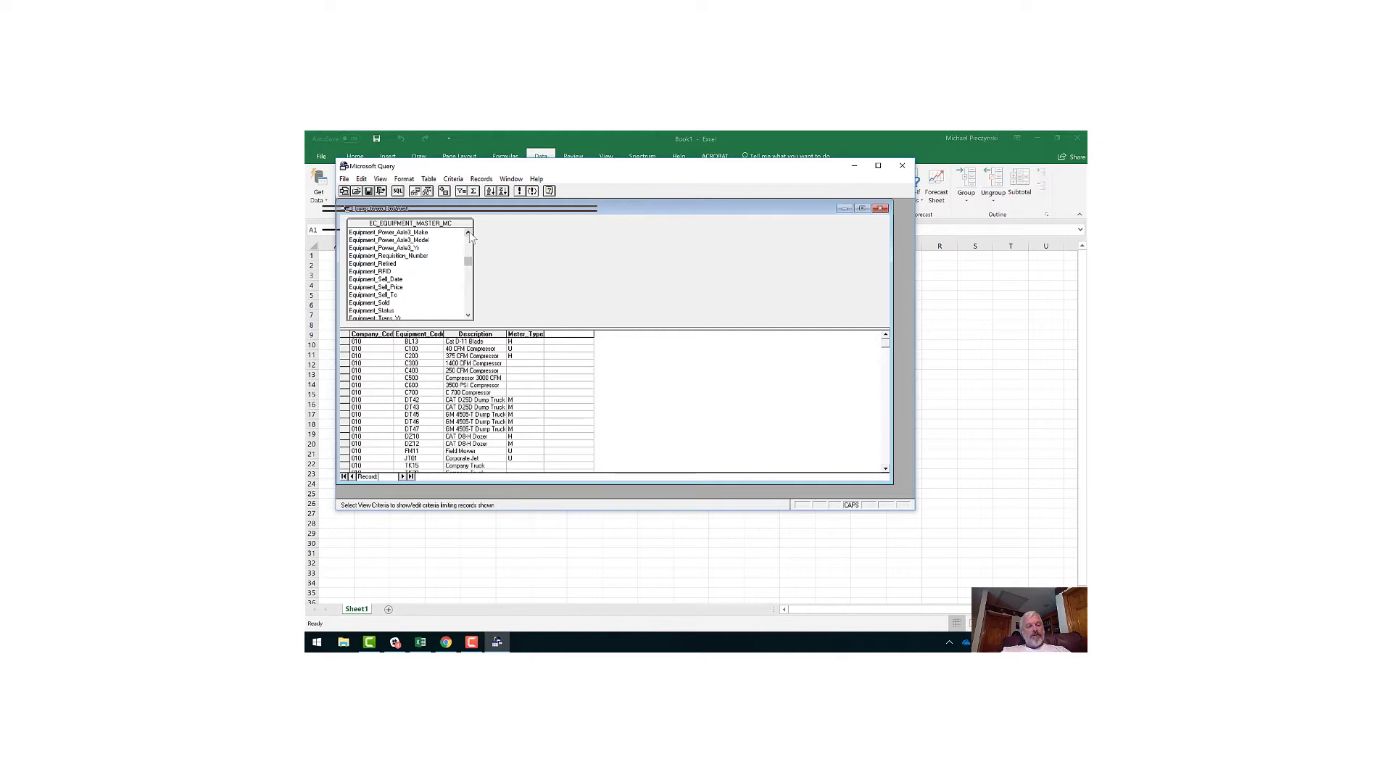
scroll(469, 235, up, 7)
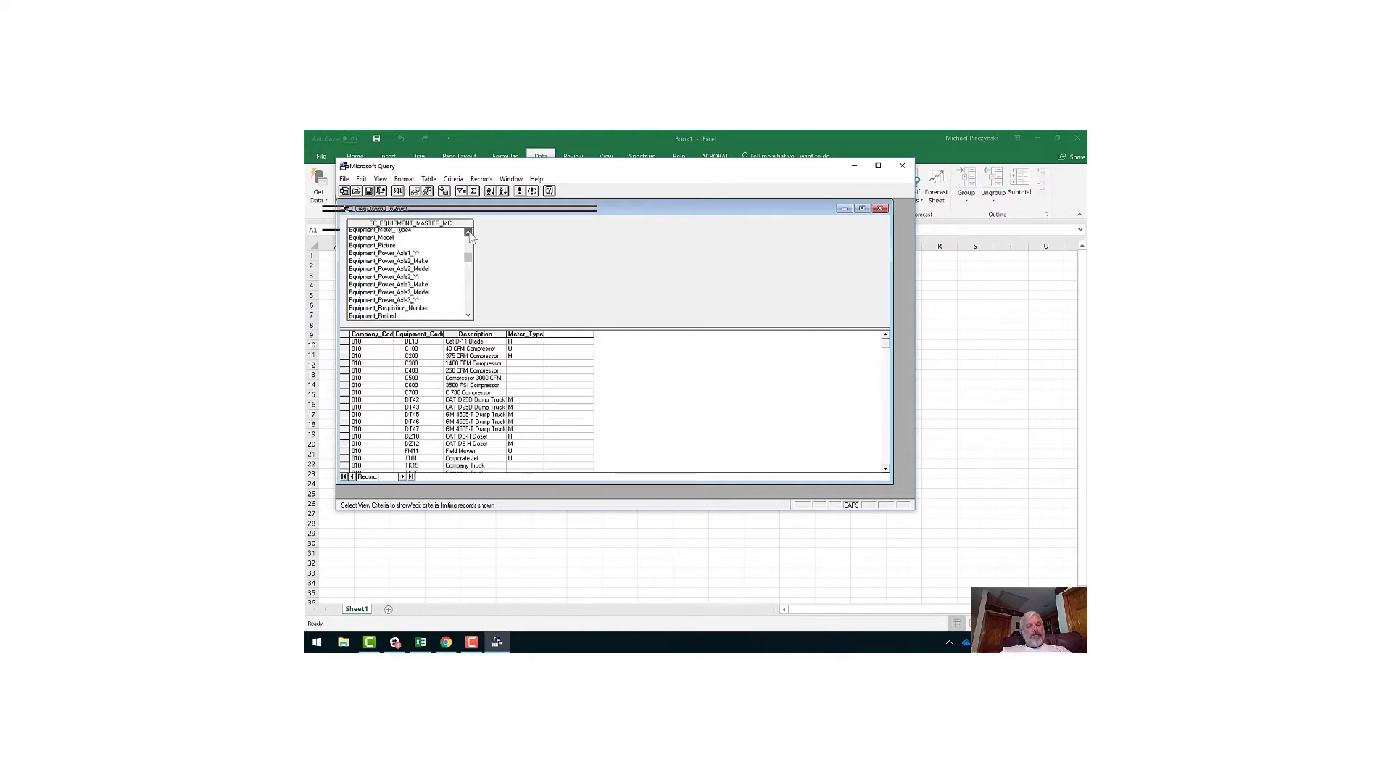
scroll(469, 233, up, 8)
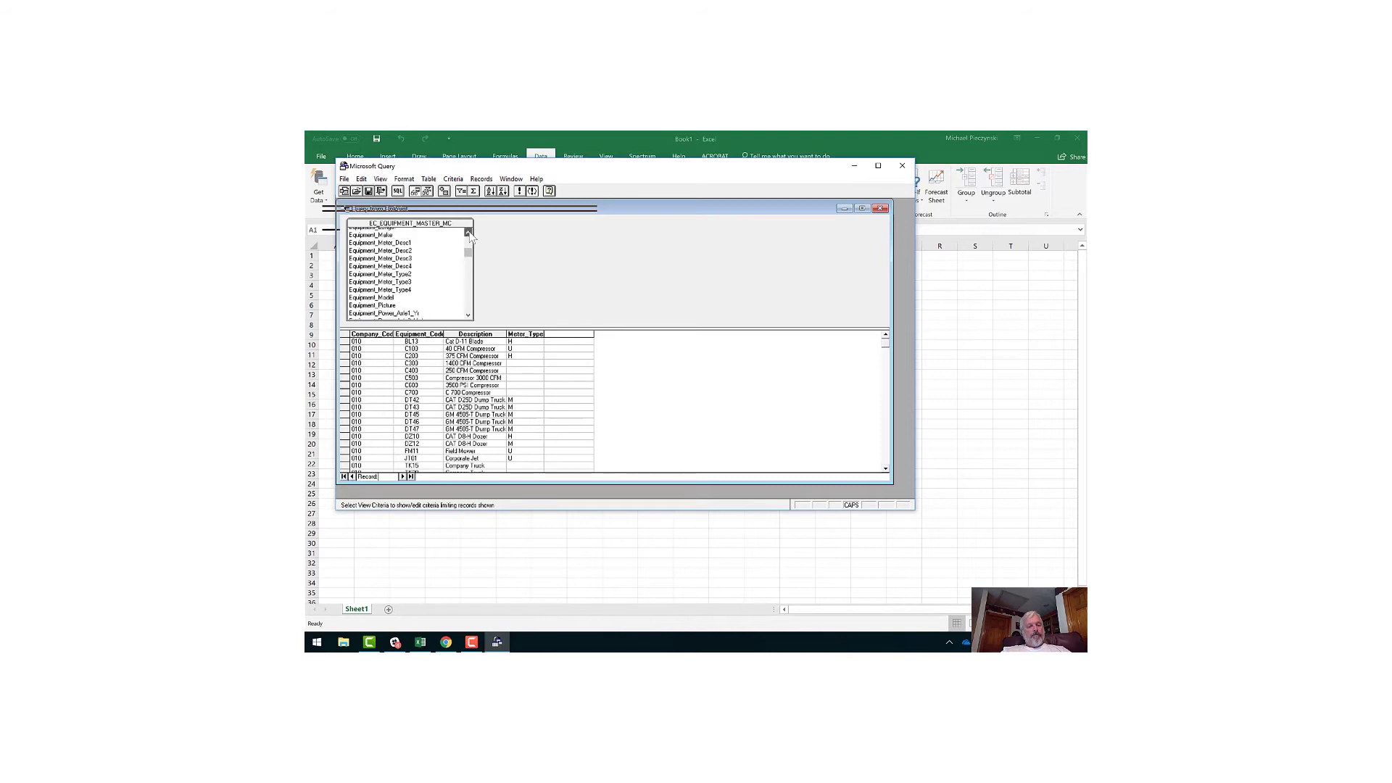
scroll(470, 233, up, 1)
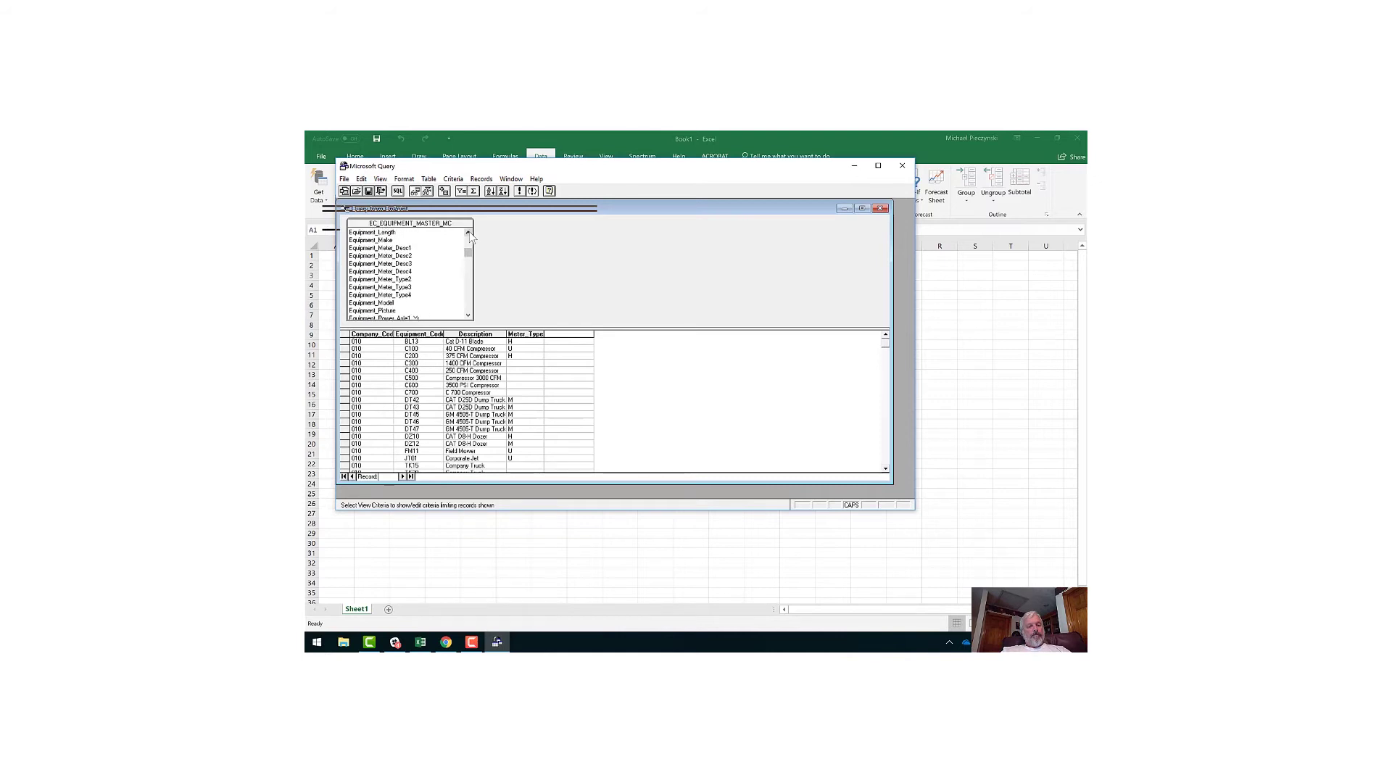
click(398, 250)
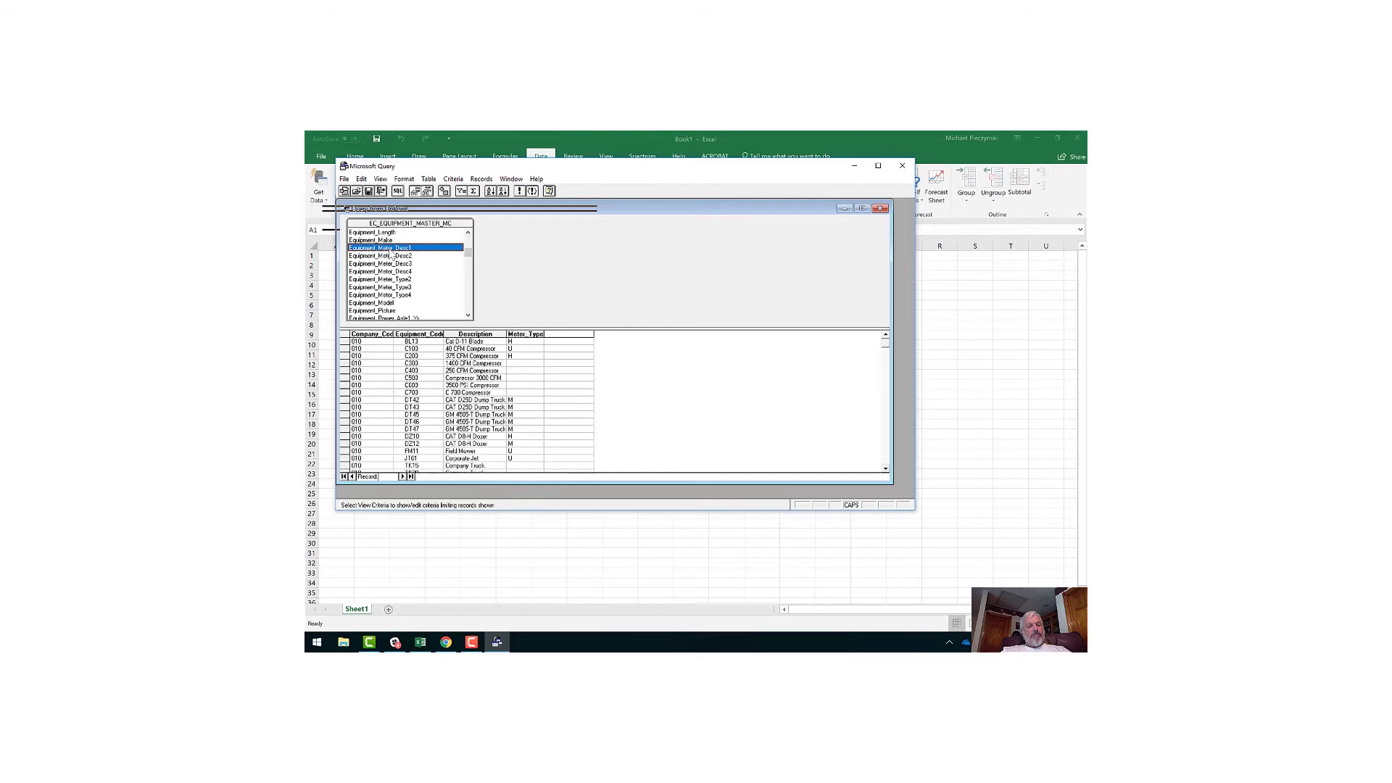
double_click(390, 248)
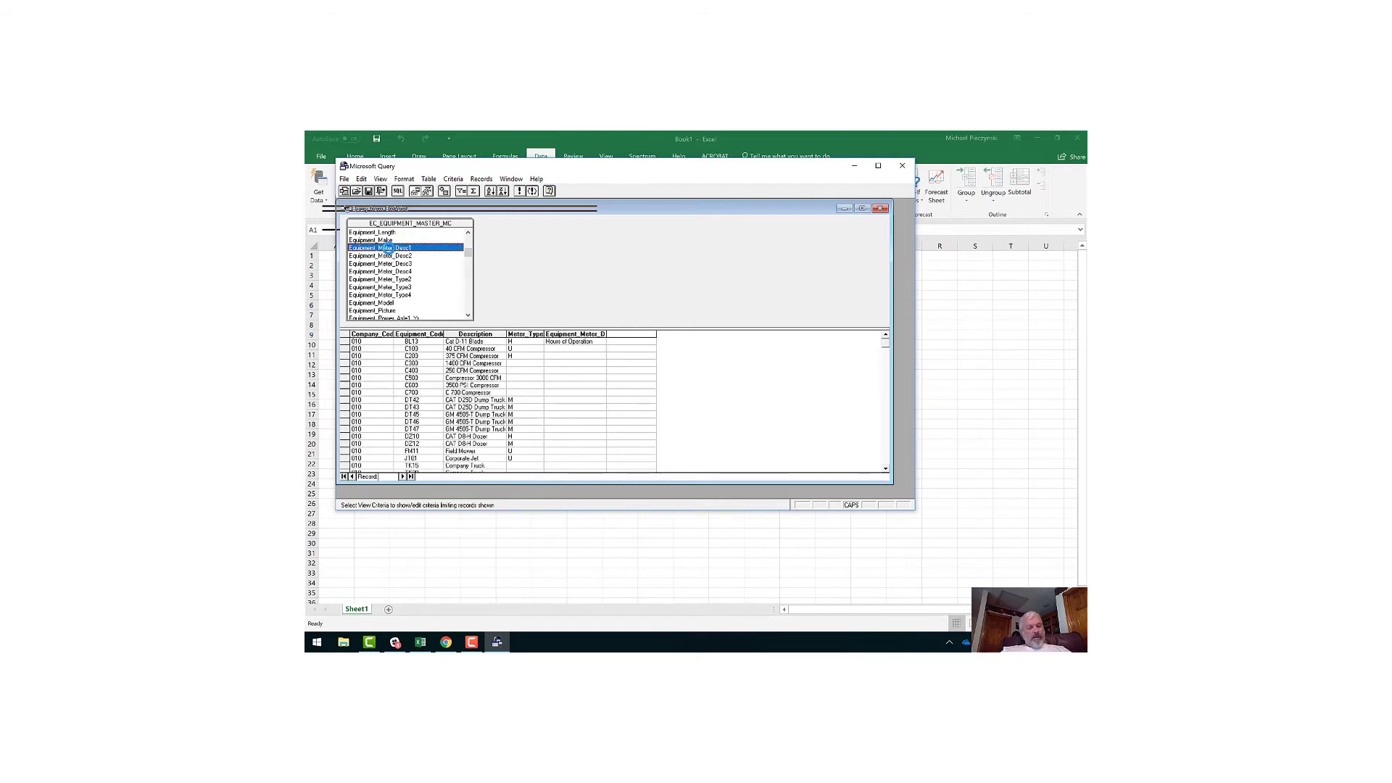
Step: Add the Last_Meter and Last_Meter_Date fields as results columns
key(l)
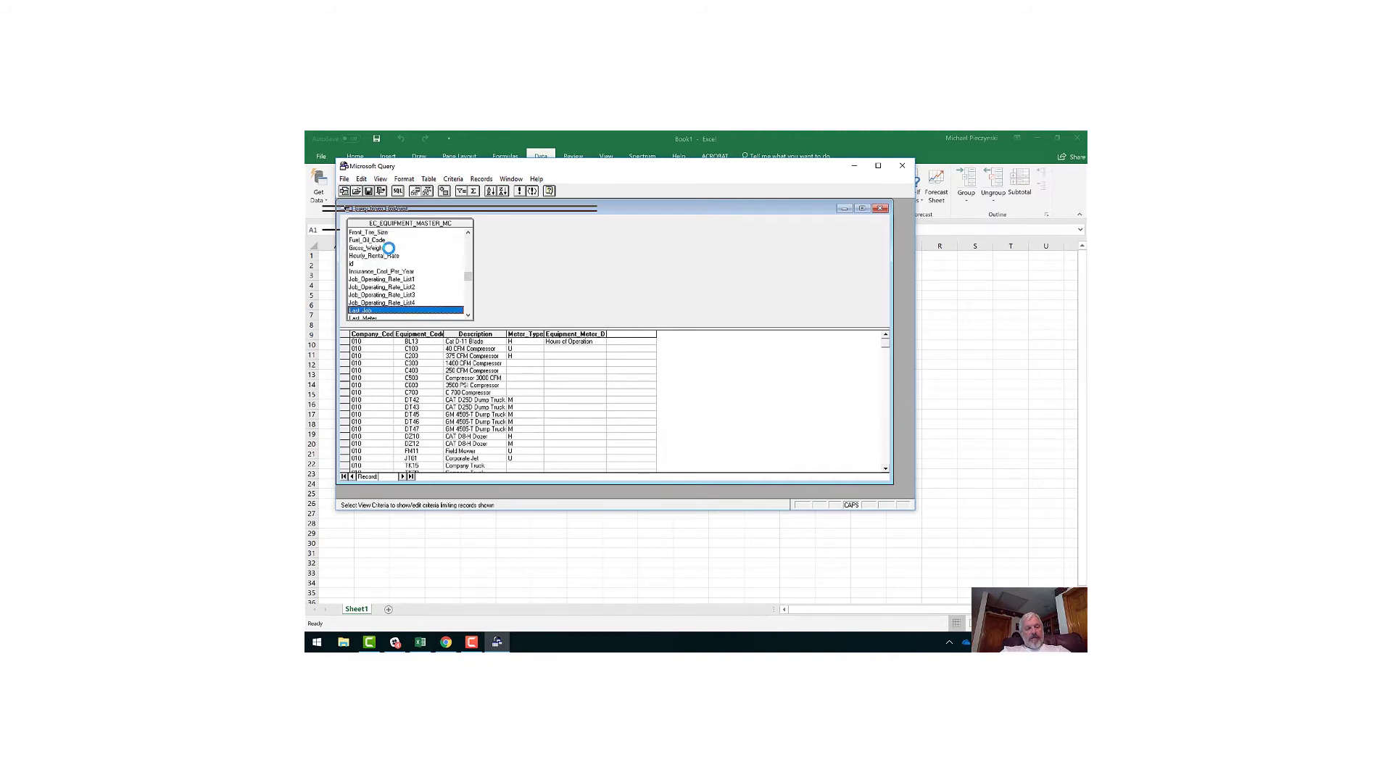
click(364, 316)
double_click(365, 317)
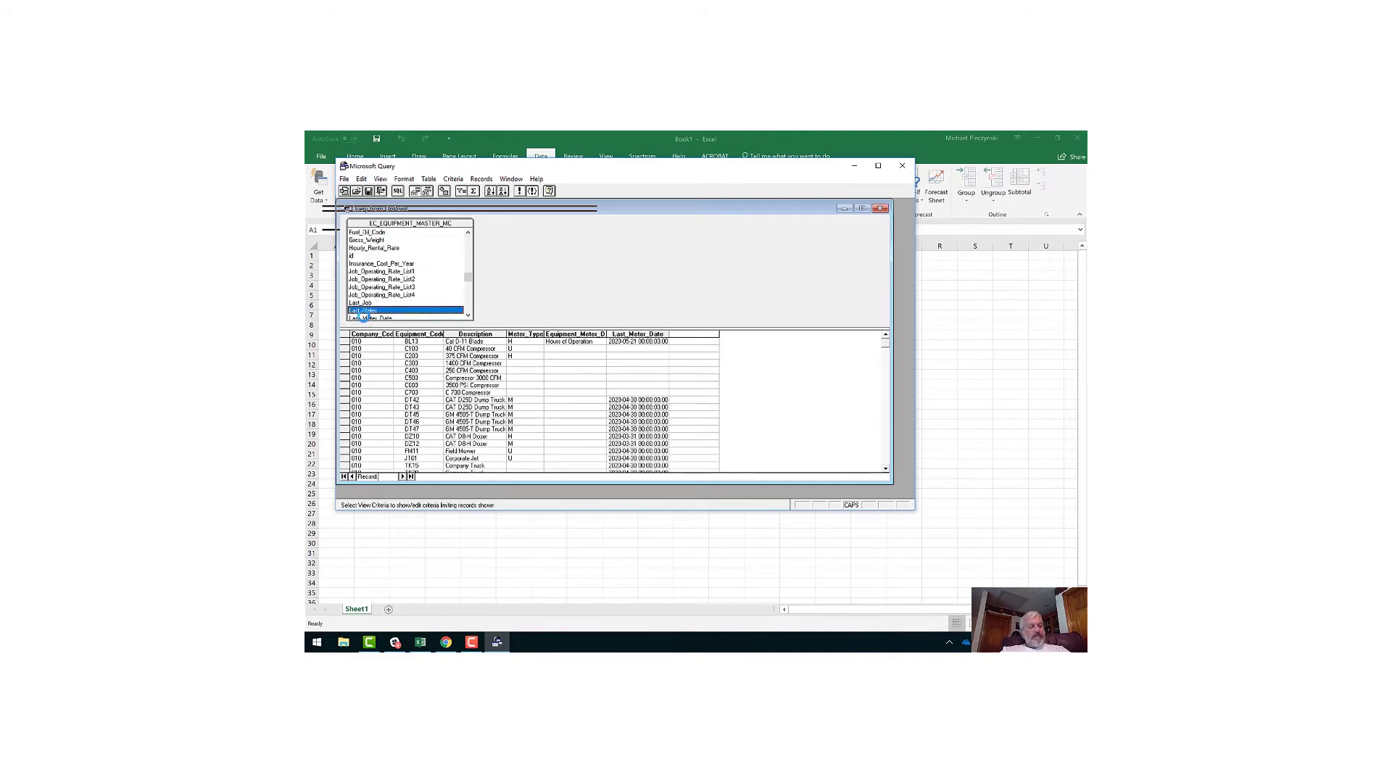
click(469, 315)
click(468, 315)
double_click(392, 302)
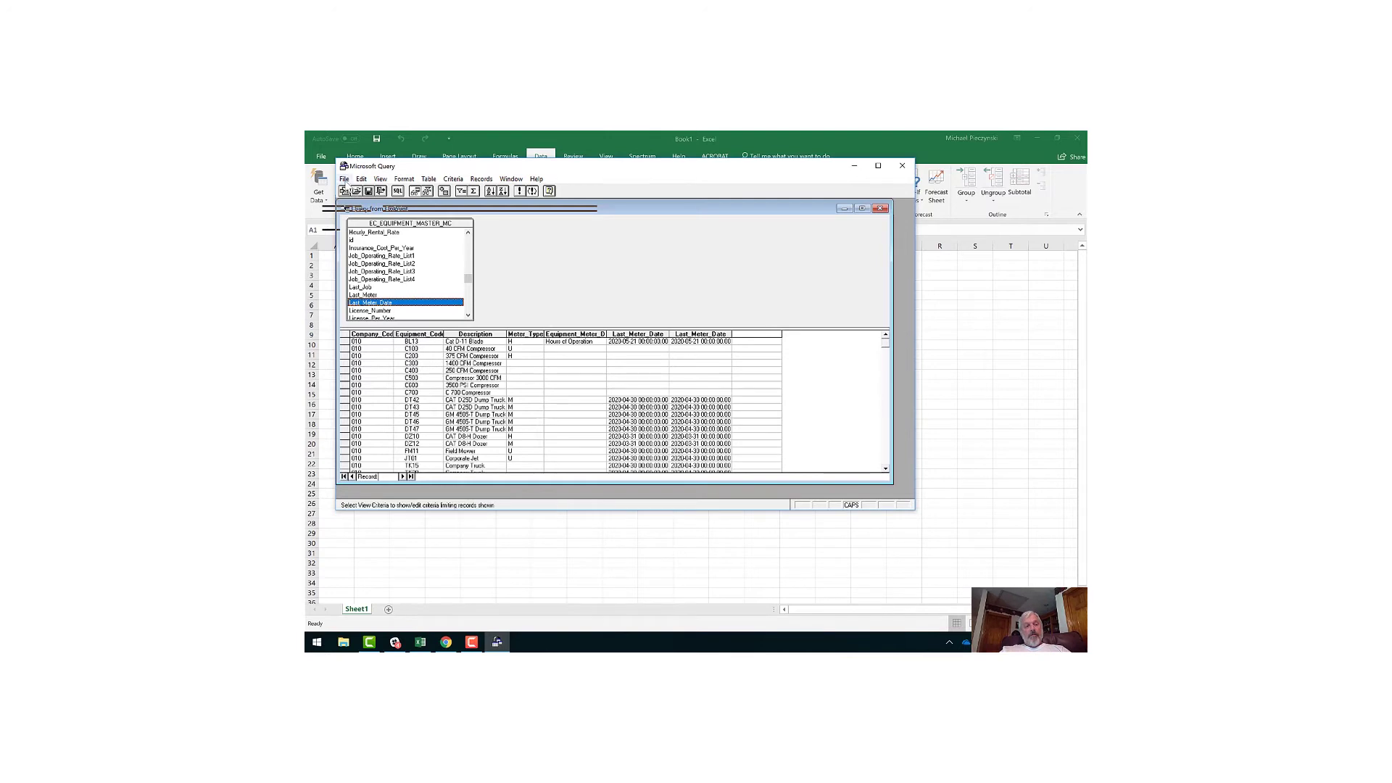
click(345, 180)
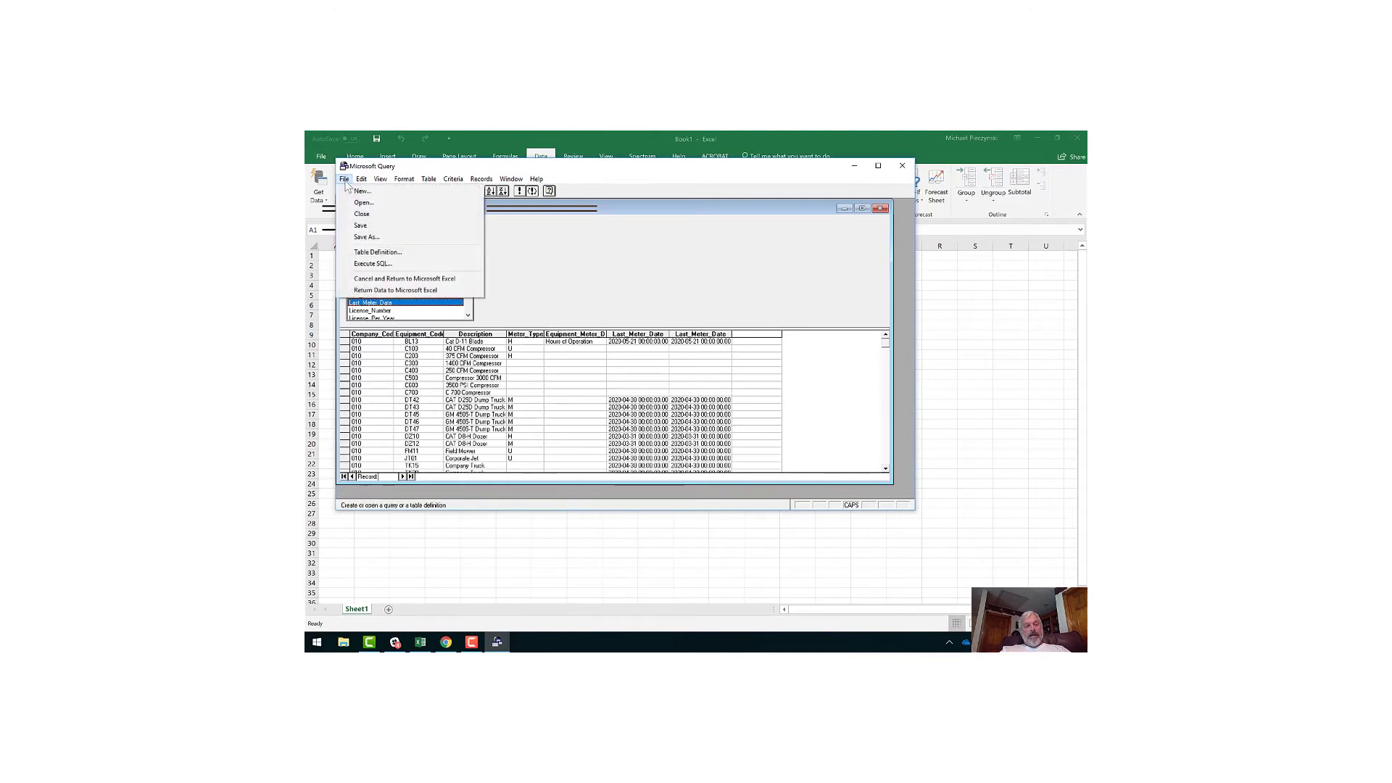
Step: Return the query results to Excel as a table at Sheet1!$A$1
click(377, 290)
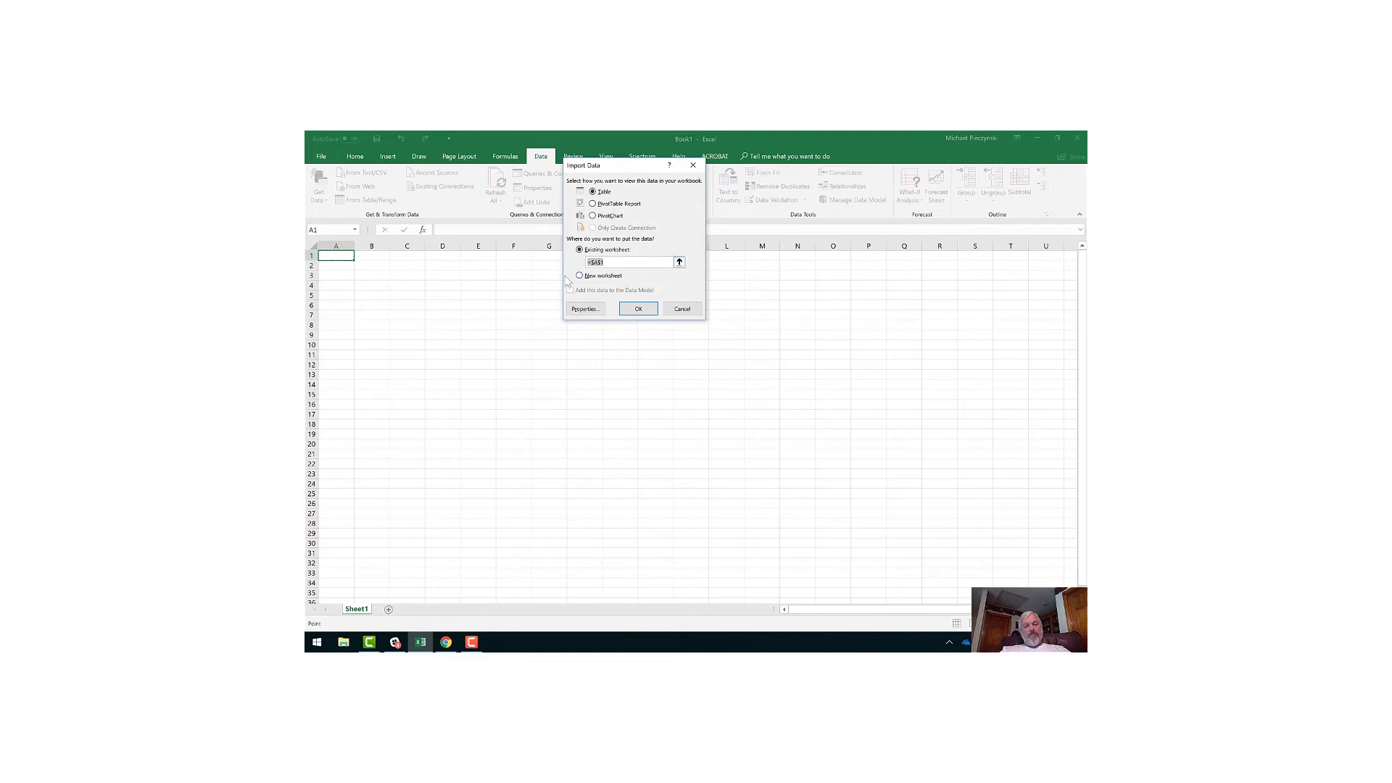
click(341, 255)
click(637, 310)
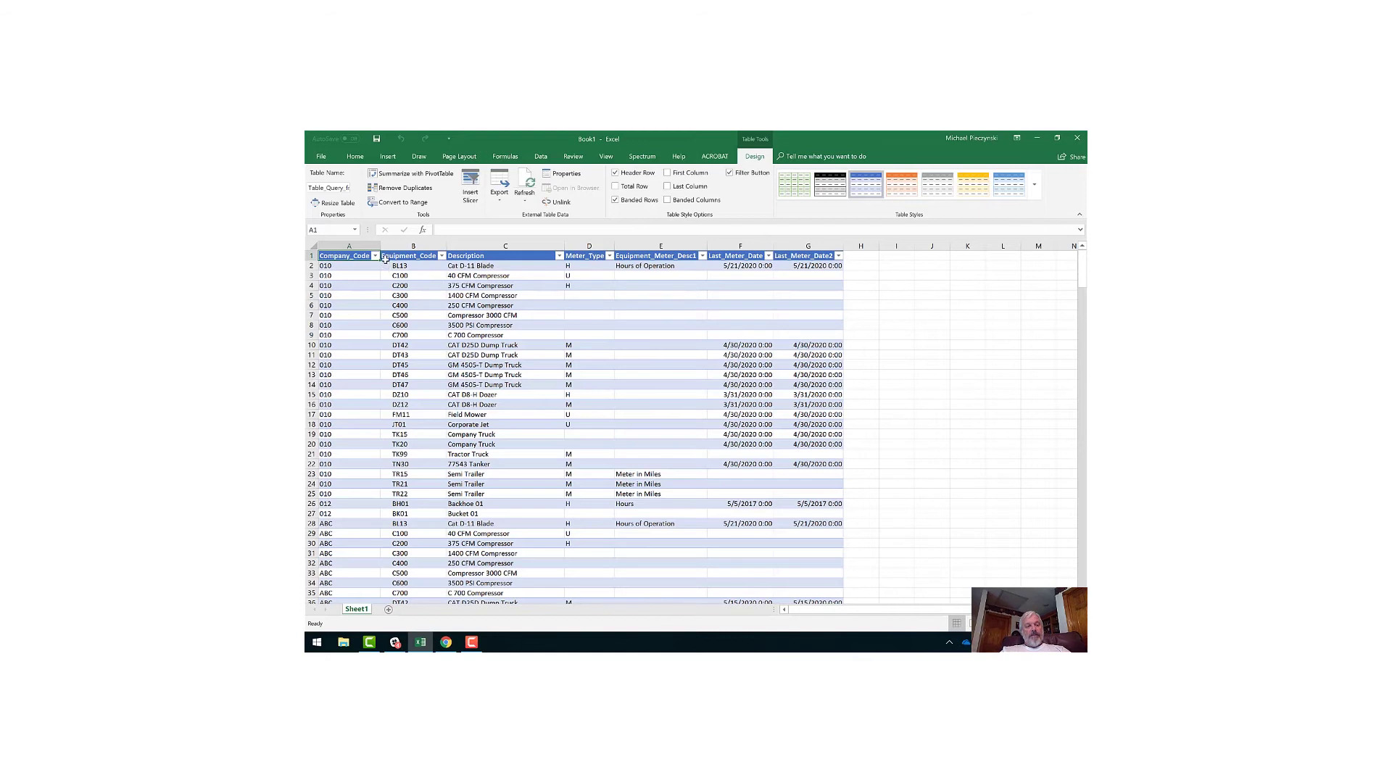
Step: Filter the Company_Code column to CCD only, then review the 108 matching equipment records
click(375, 256)
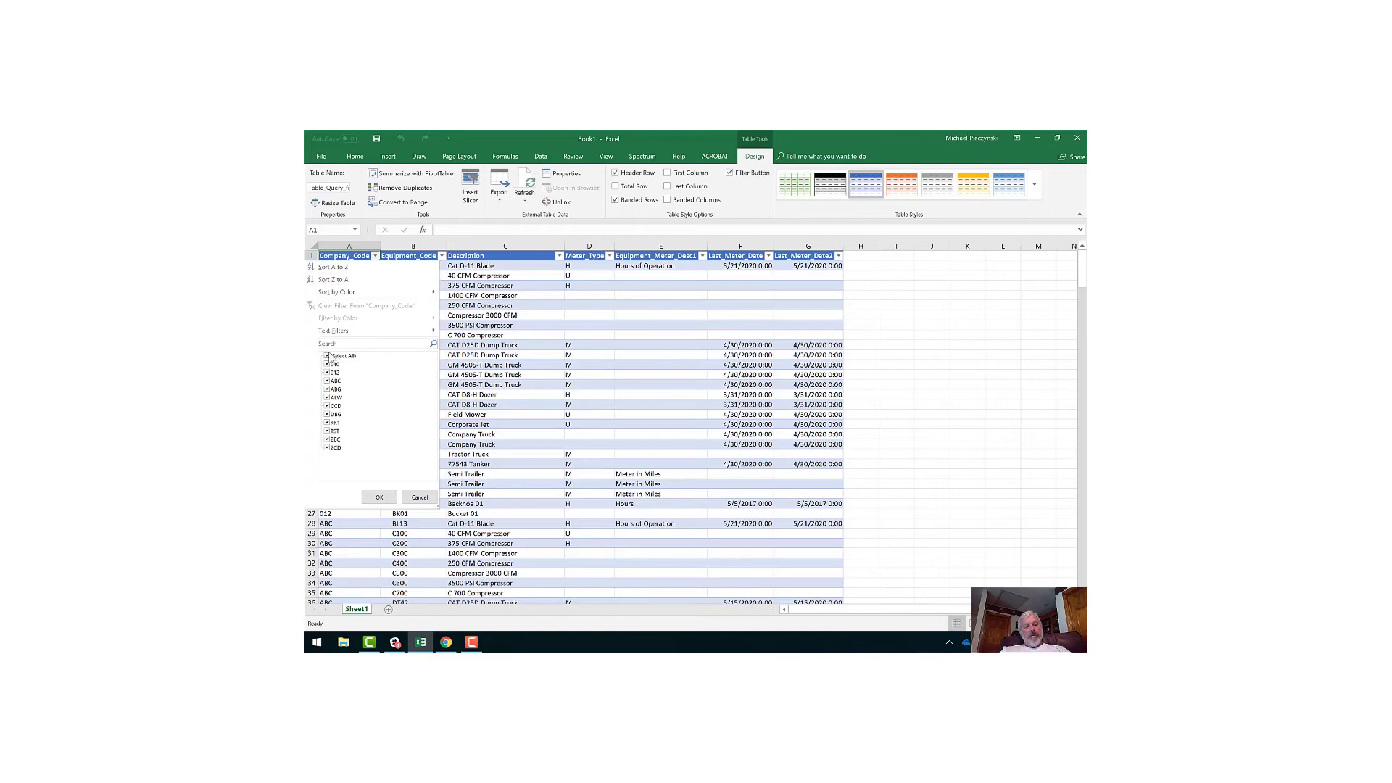
click(327, 356)
click(328, 406)
click(378, 497)
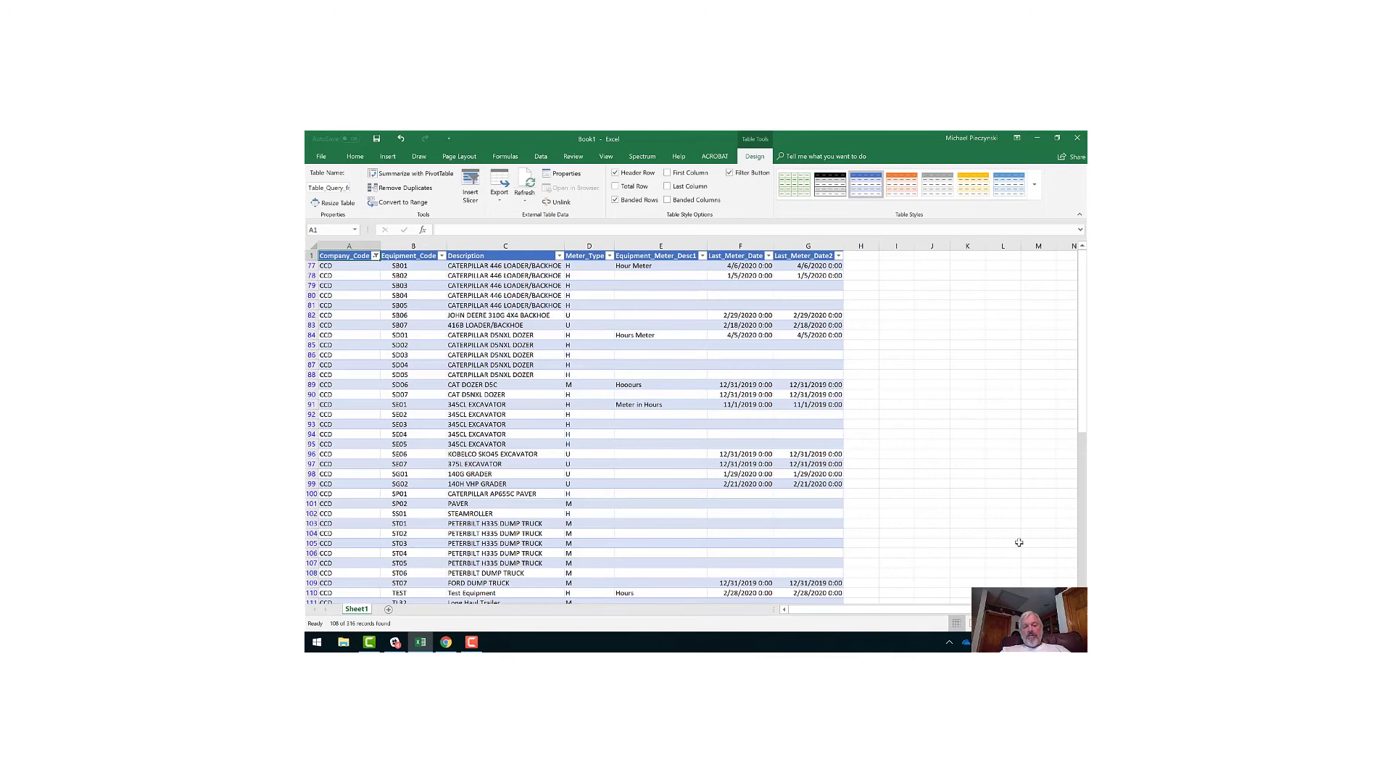
scroll(573, 428, down, 20)
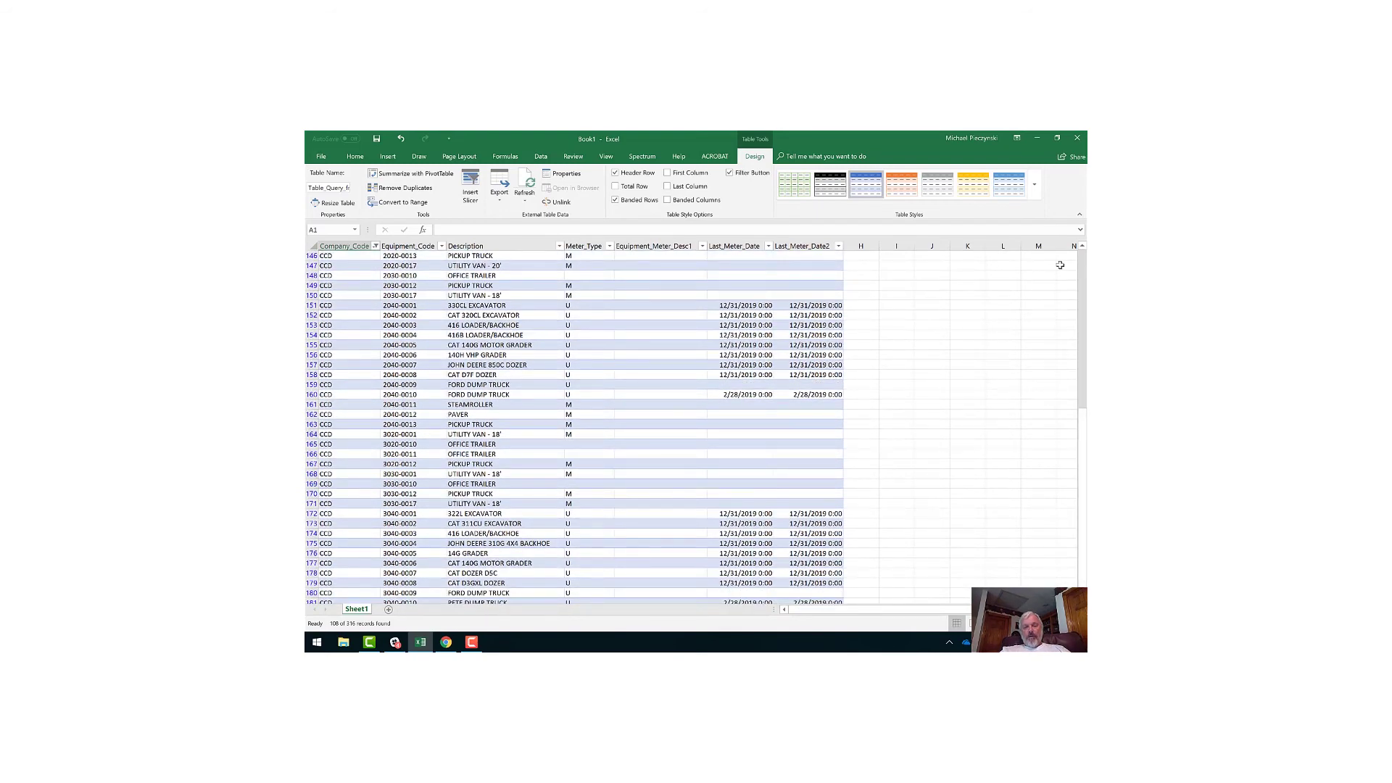
click(1082, 268)
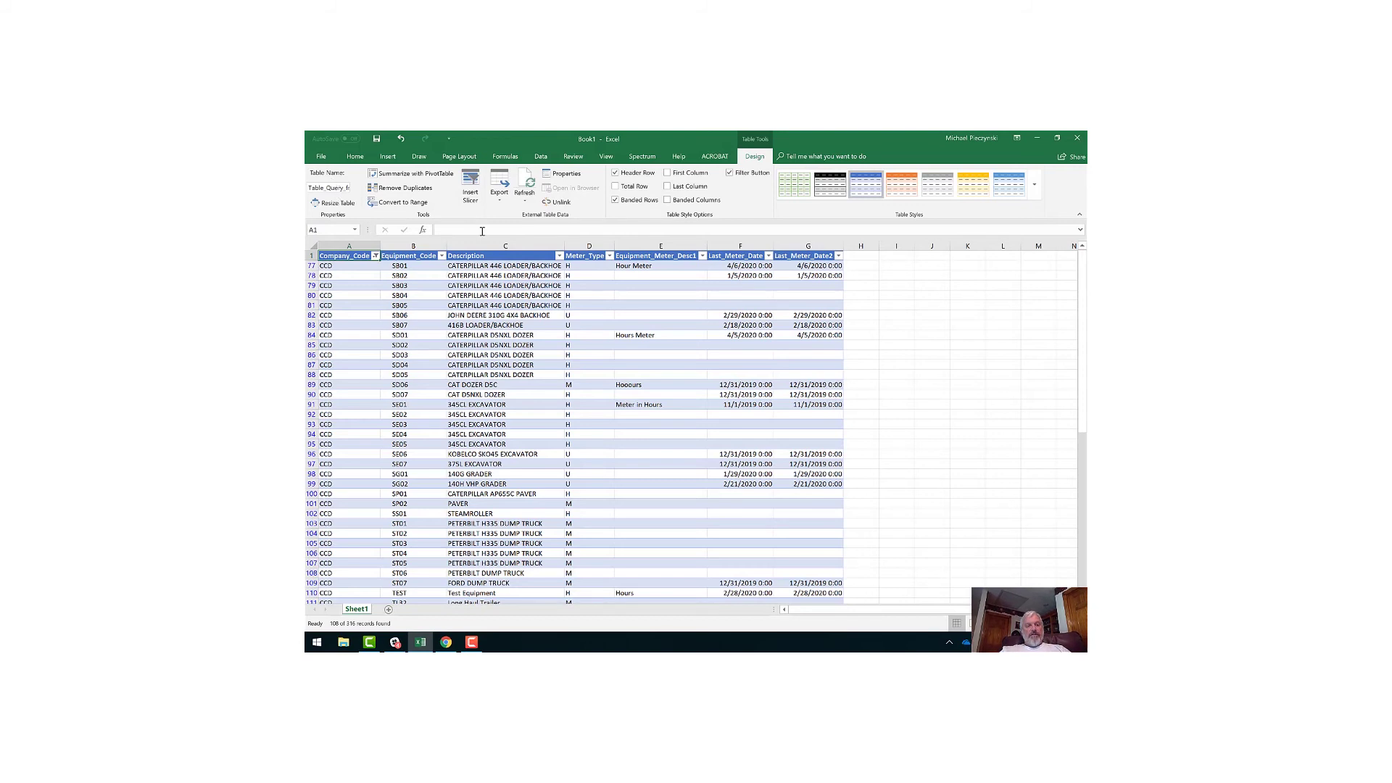
Step: Re-run the equipment query from a table cell using Data > Refresh All
click(485, 276)
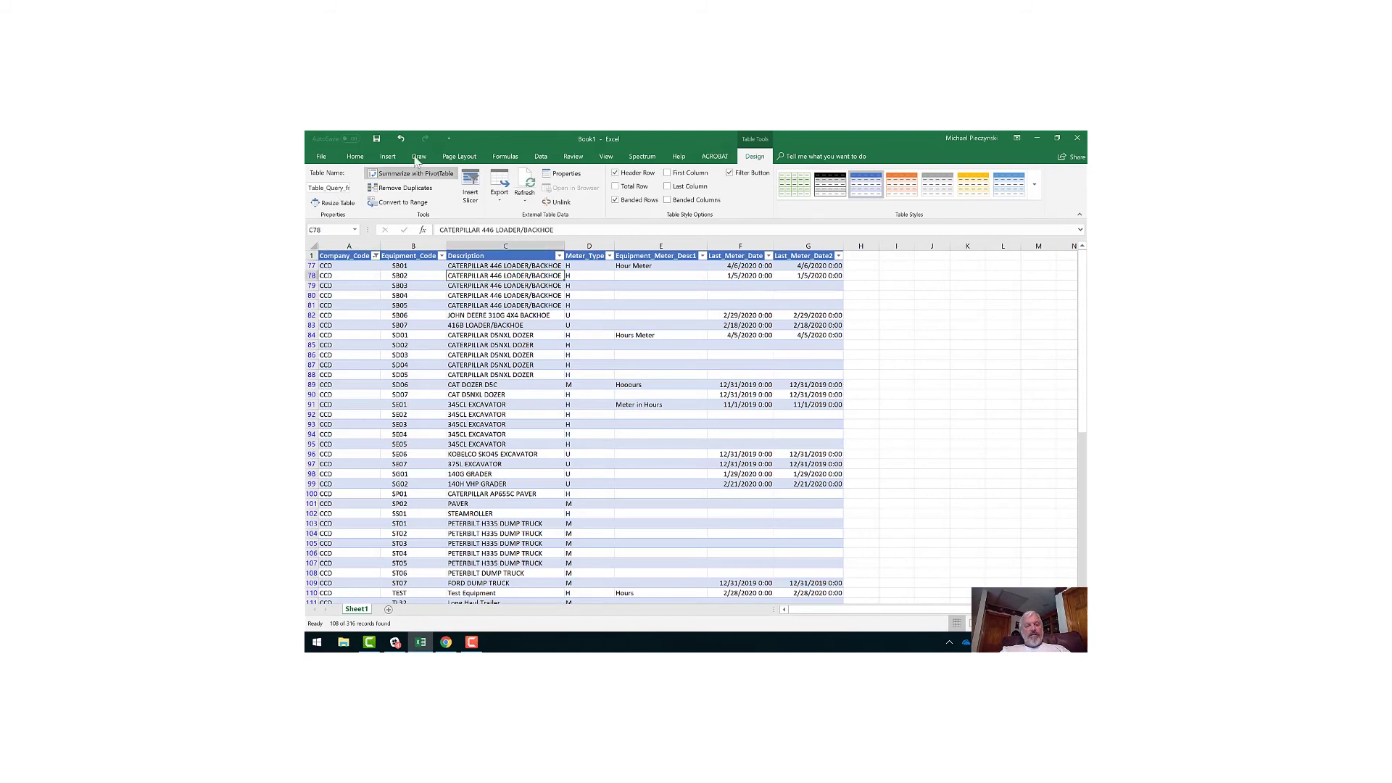
click(538, 158)
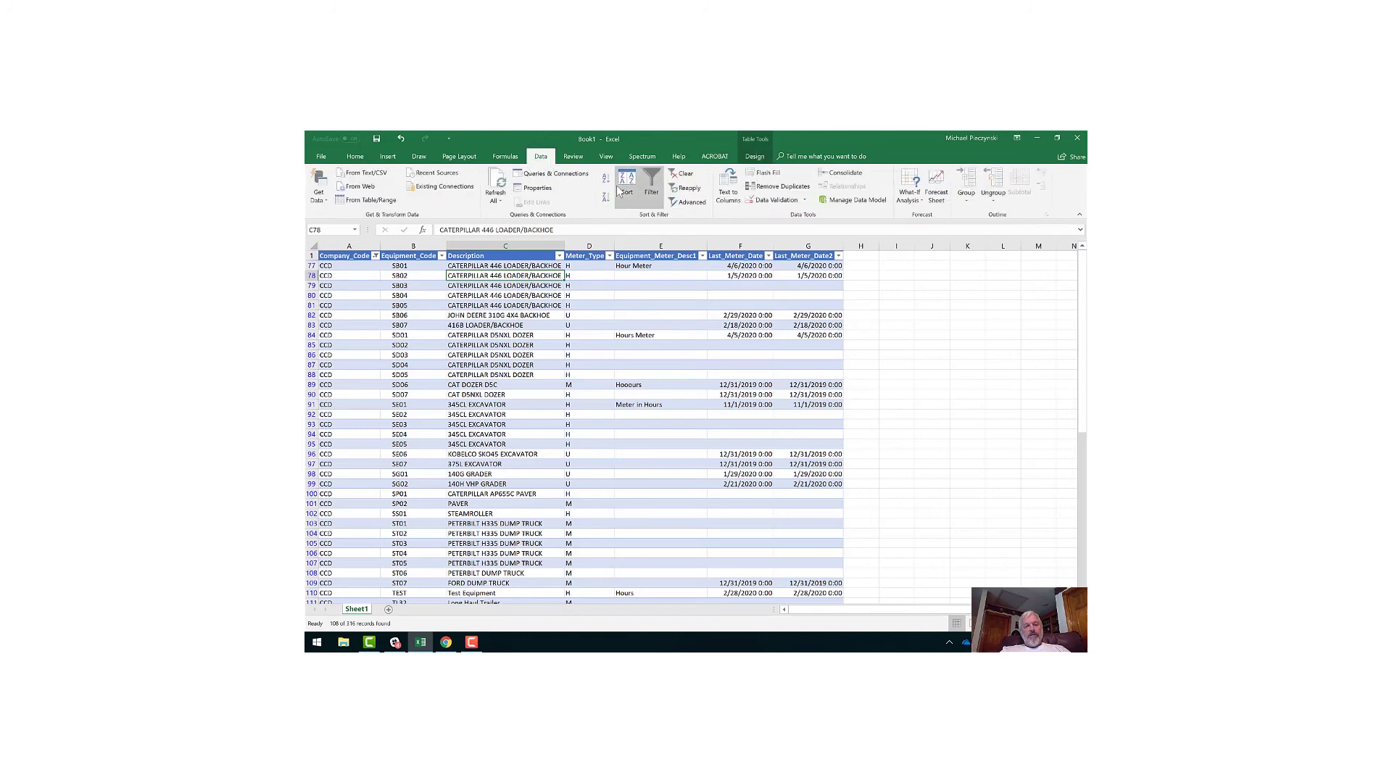
click(498, 181)
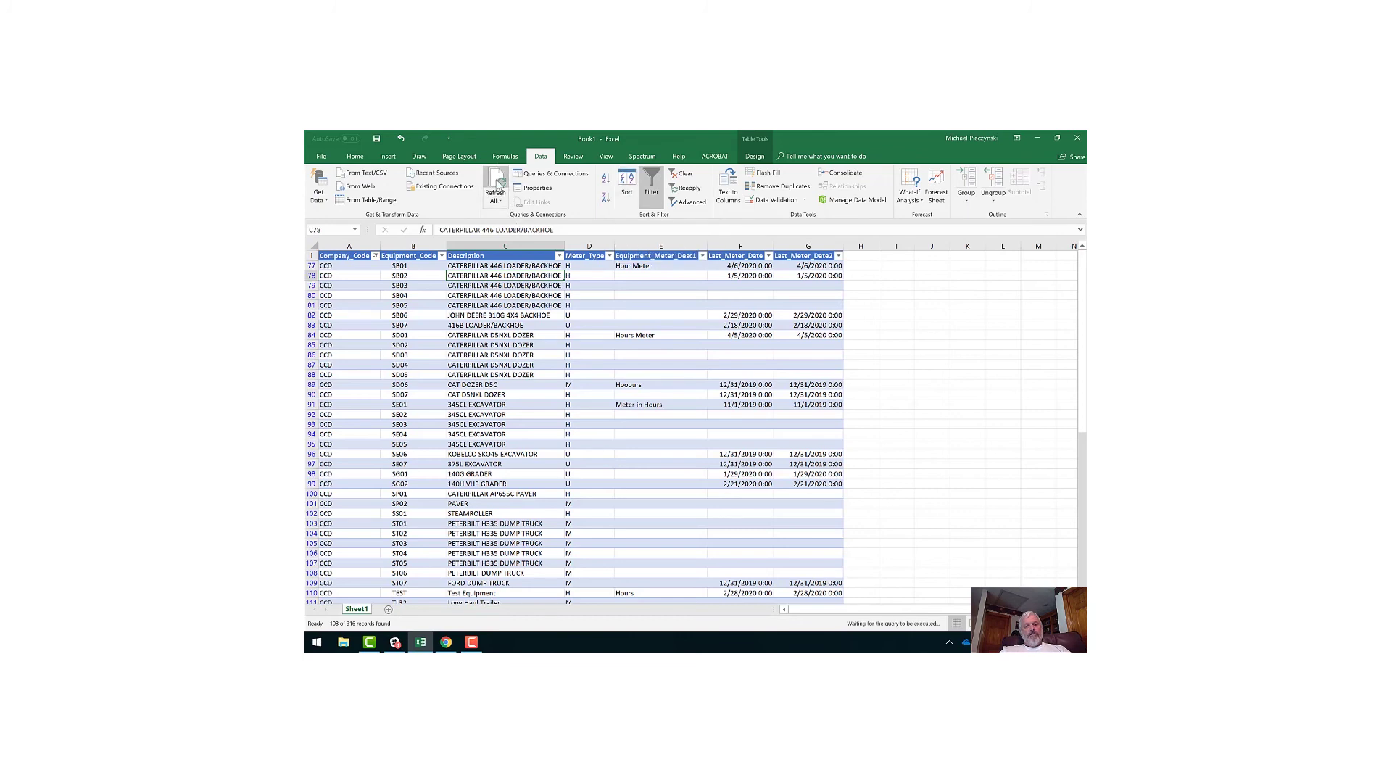